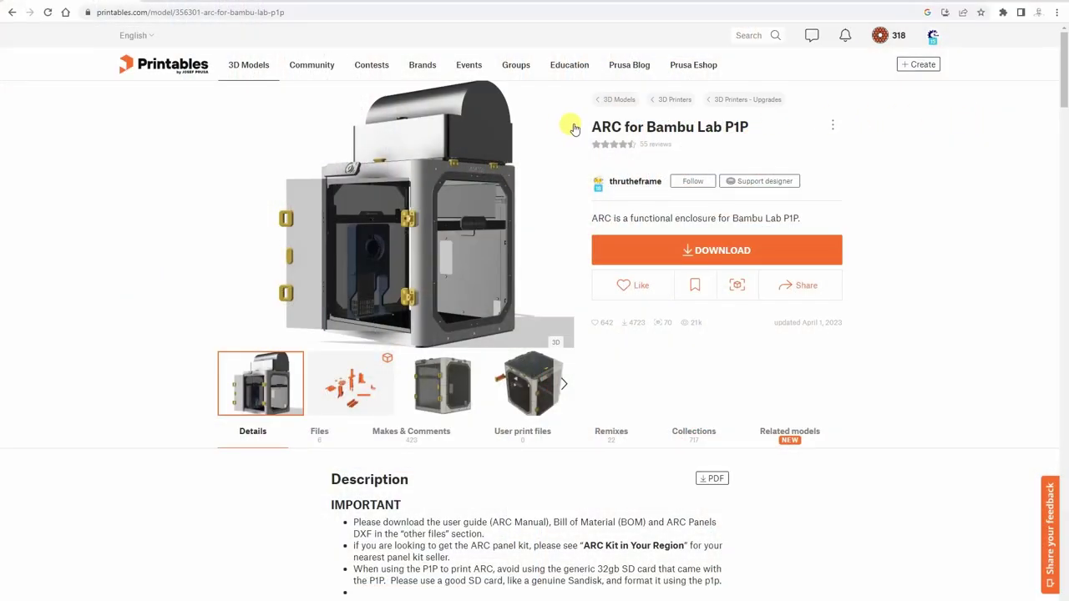
# Scroll the Printables page to 'ARC Kit in Your Region' and highlight the Germany & EU paragraph
pyautogui.moveTo(594, 125); pyautogui.dragTo(776, 121)
pyautogui.click(778, 121)
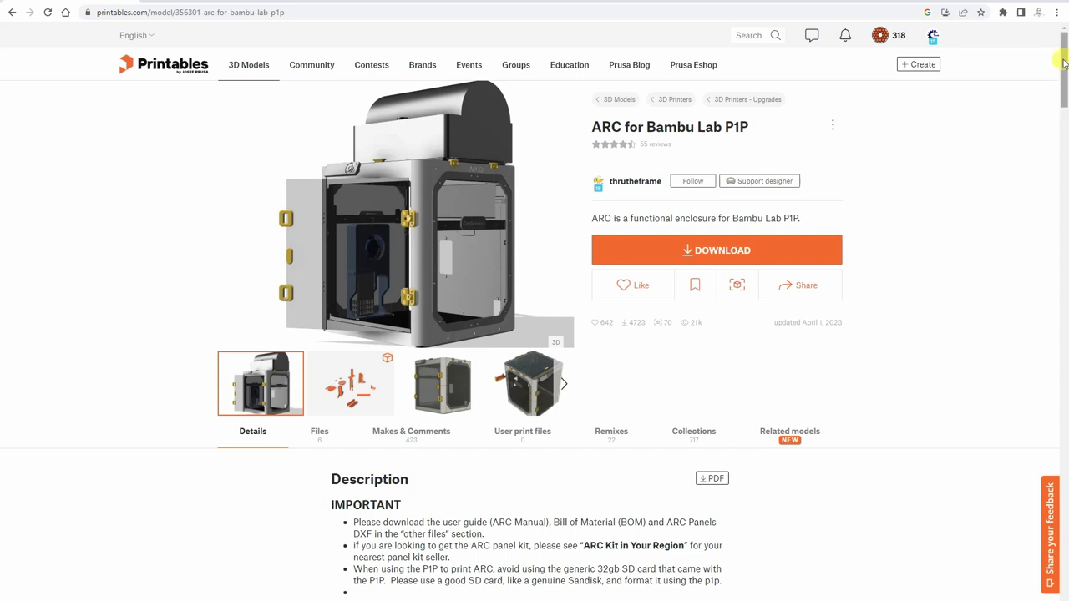
pyautogui.moveTo(1062, 64); pyautogui.dragTo(1061, 330)
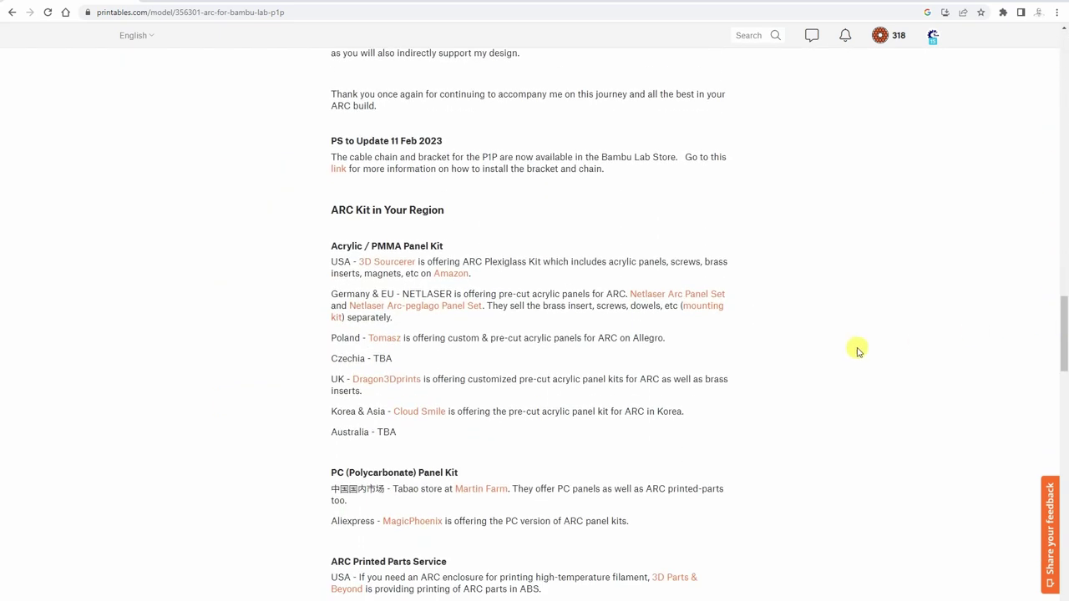
pyautogui.moveTo(331, 293); pyautogui.dragTo(421, 334)
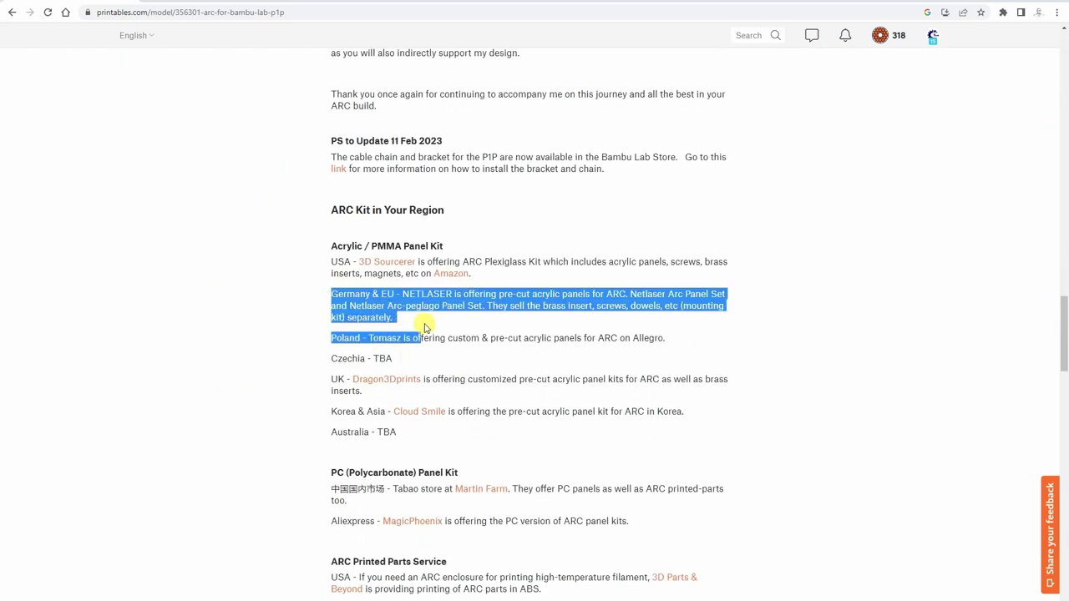
pyautogui.click(427, 318)
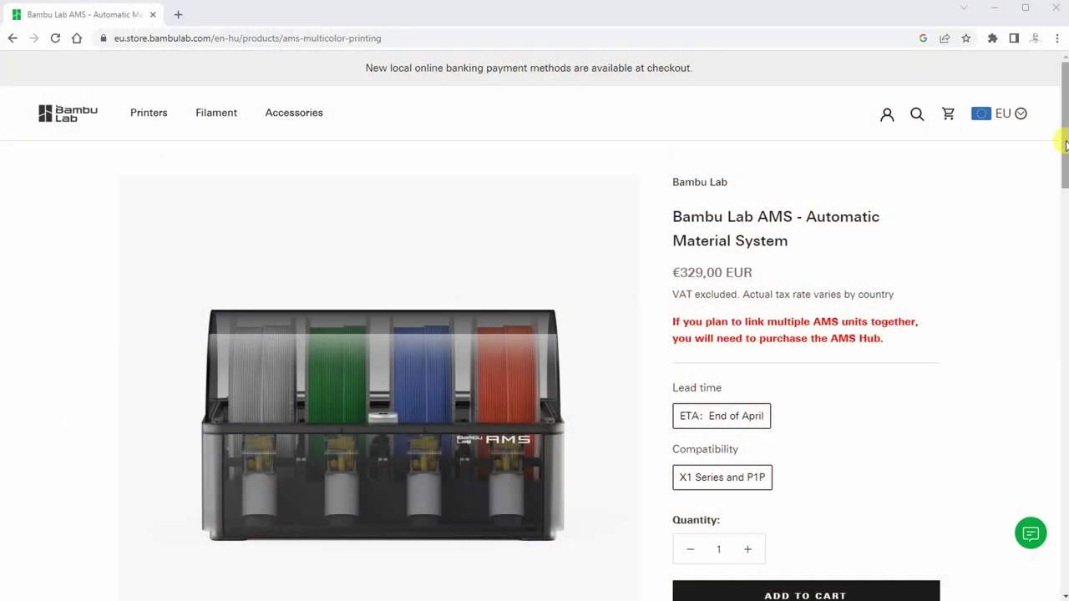
# Scroll the AMS product page down to the Note section on supported spools
pyautogui.moveTo(1059, 139); pyautogui.dragTo(1053, 417)
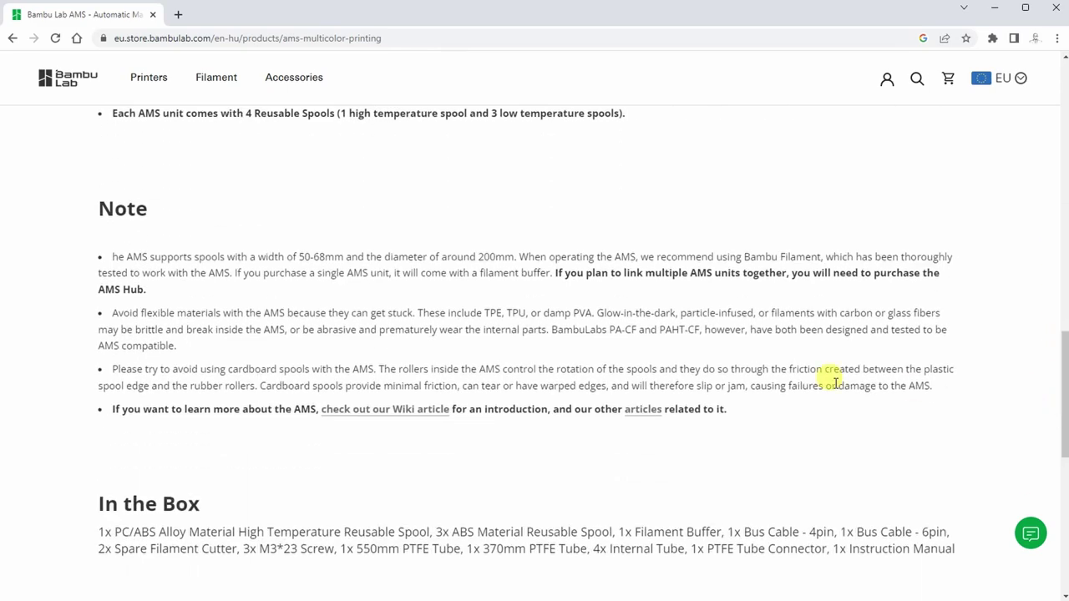
pyautogui.moveTo(93, 202); pyautogui.dragTo(813, 454)
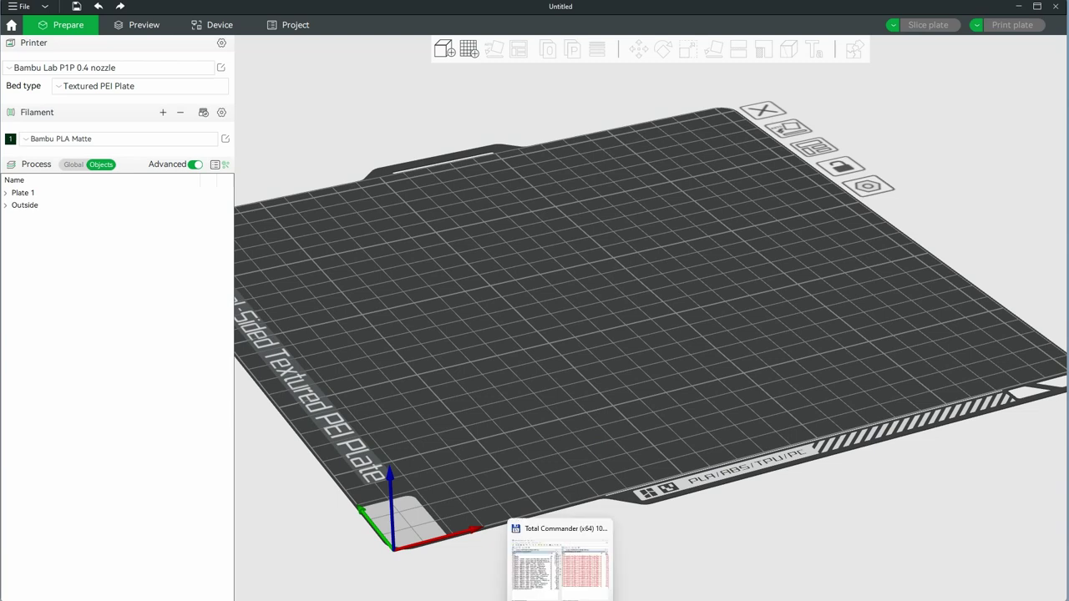
# Drop the dice STL files onto the plate, keeping each at original scale, as one object
pyautogui.click(560, 561)
pyautogui.moveTo(605, 349); pyautogui.dragTo(812, 288)
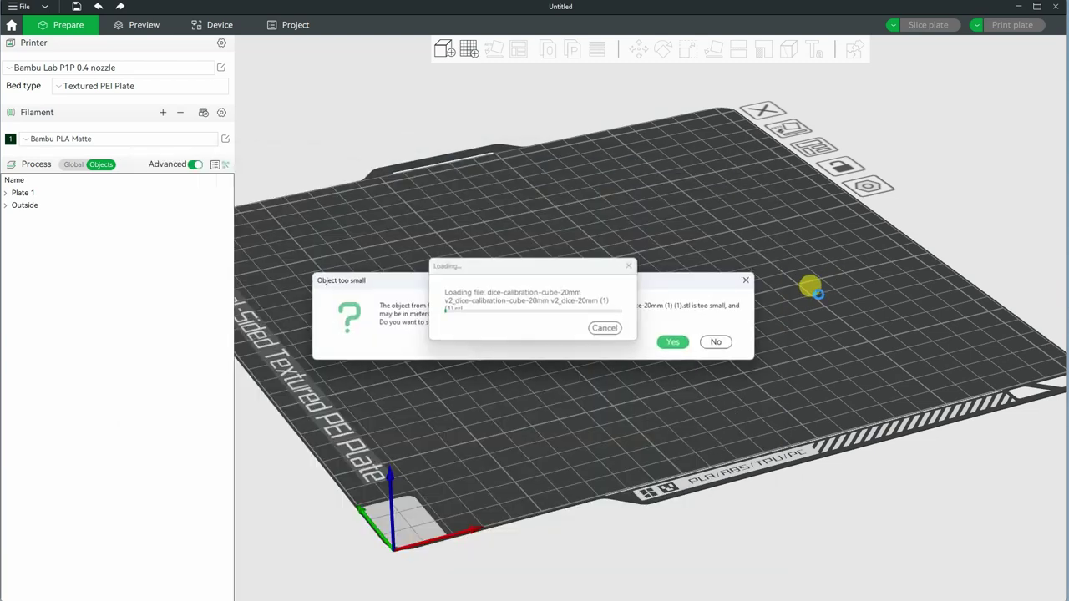
pyautogui.click(722, 344)
pyautogui.click(721, 344)
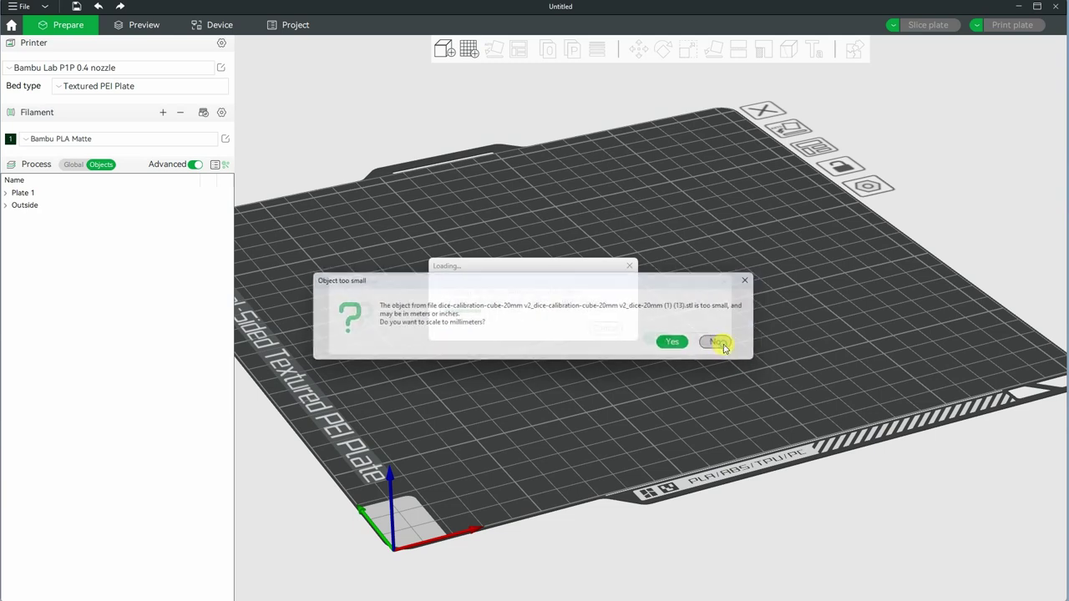
pyautogui.click(720, 344)
pyautogui.click(718, 343)
pyautogui.click(717, 343)
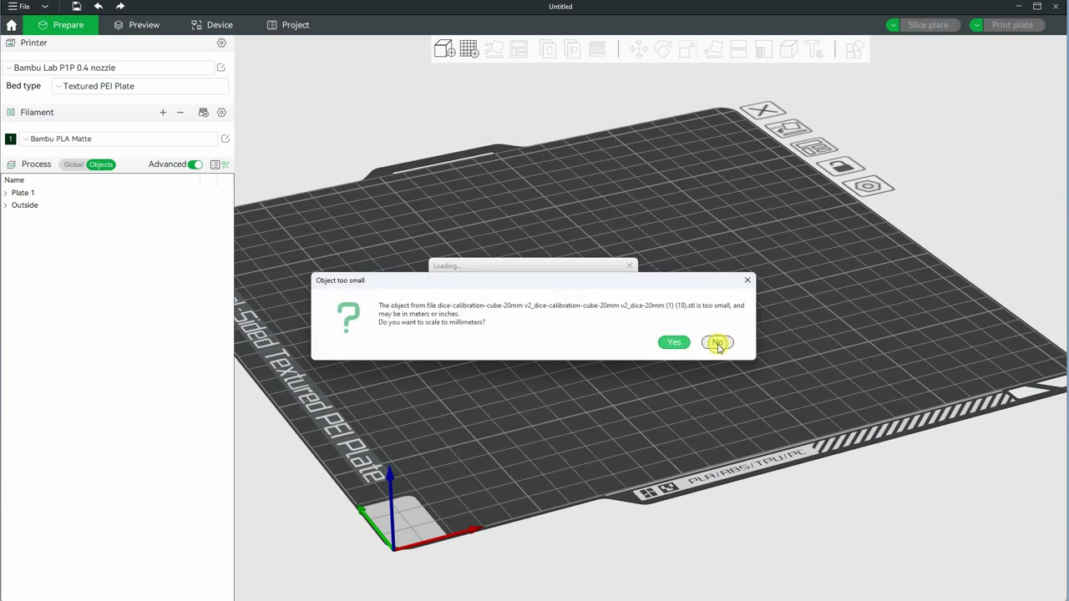
pyautogui.click(717, 343)
pyautogui.click(717, 343)
pyautogui.click(717, 343)
pyautogui.click(717, 343)
pyautogui.click(718, 343)
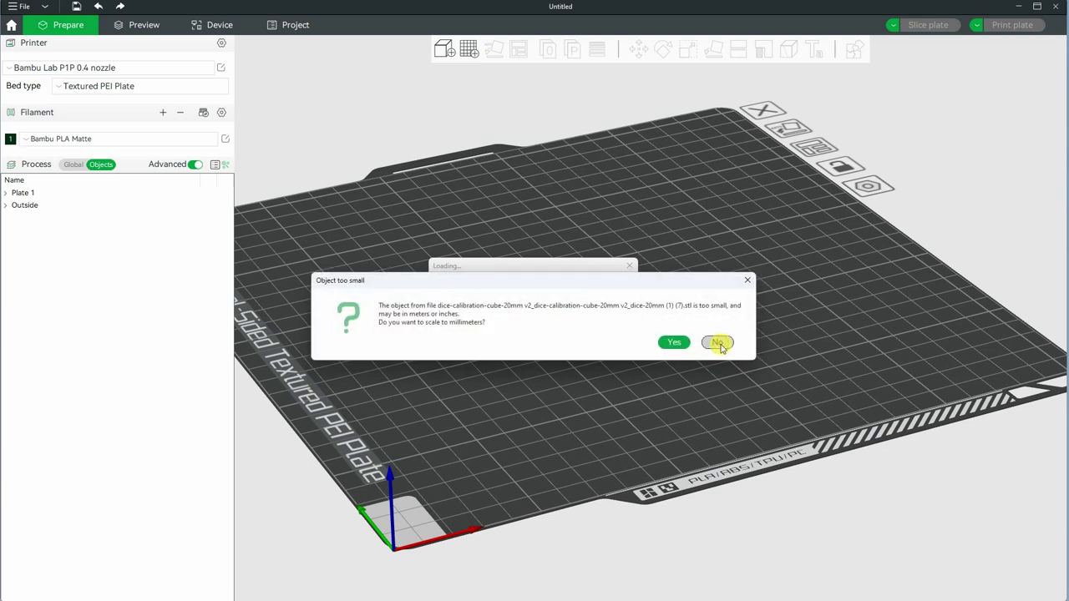
pyautogui.click(717, 343)
pyautogui.click(717, 342)
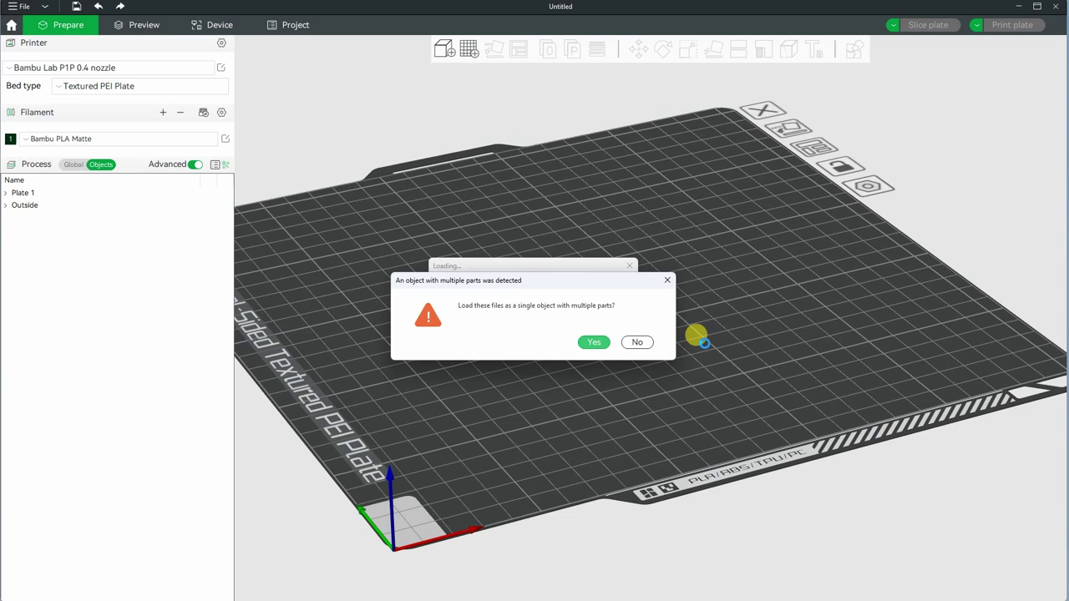
pyautogui.click(592, 343)
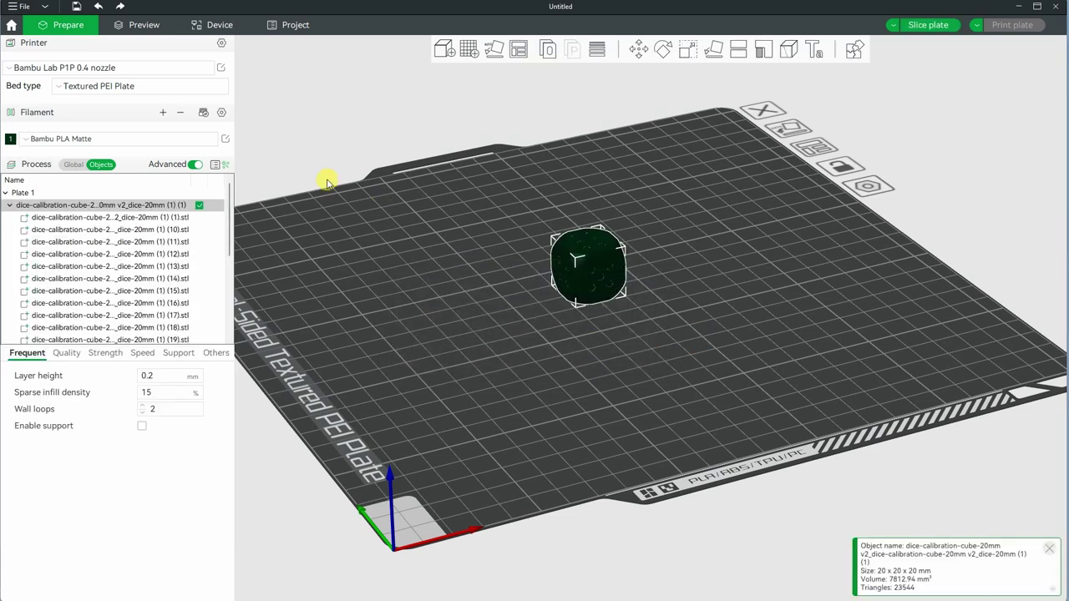
# Add a second filament and assign filament 2 to the die's body part
pyautogui.click(164, 113)
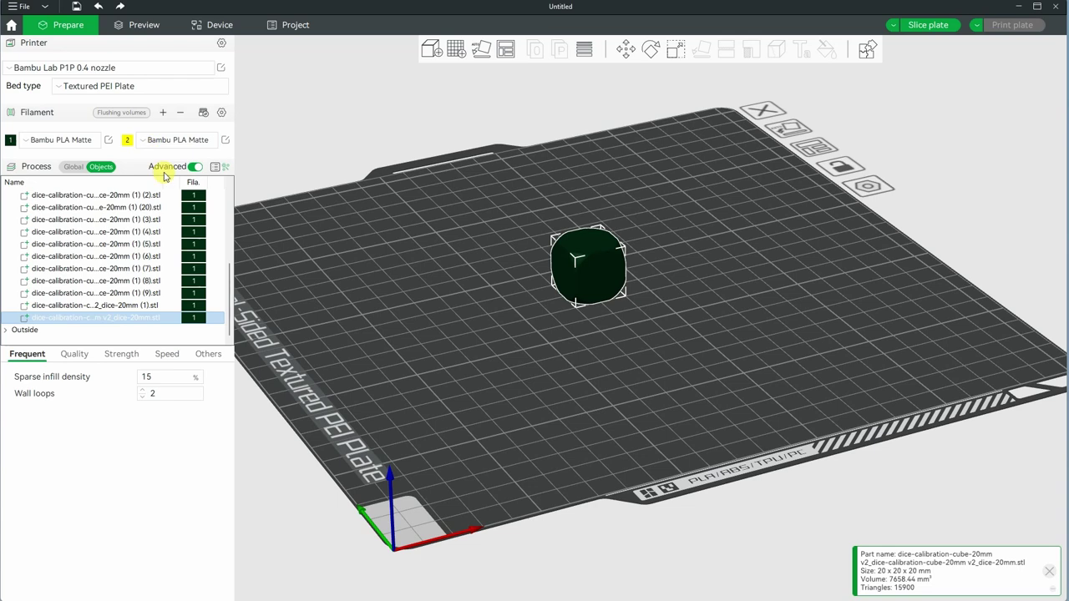
pyautogui.rightClick(189, 320)
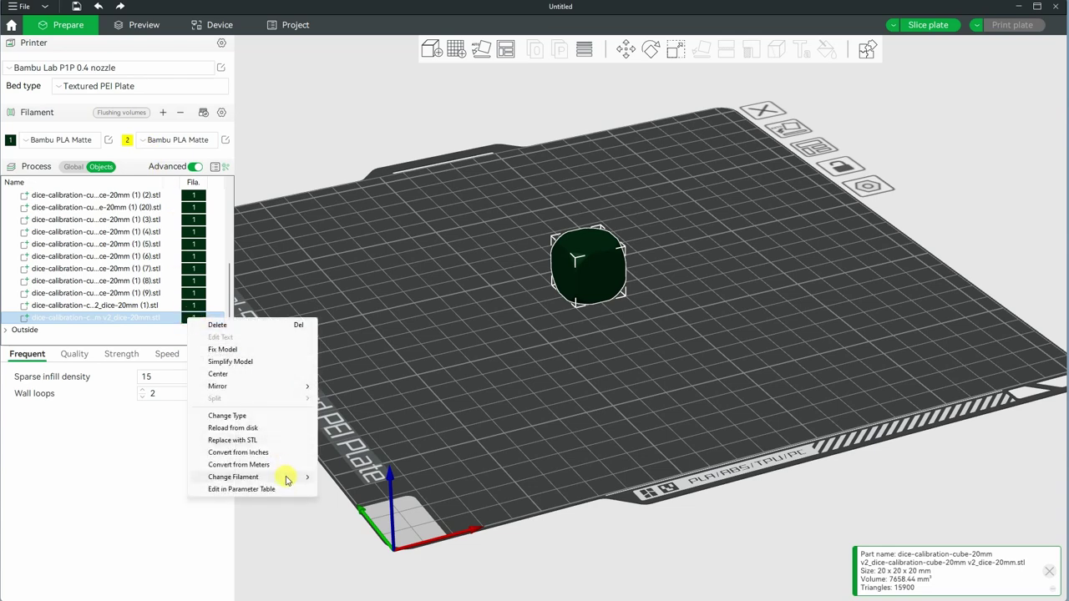
pyautogui.click(343, 491)
pyautogui.click(509, 402)
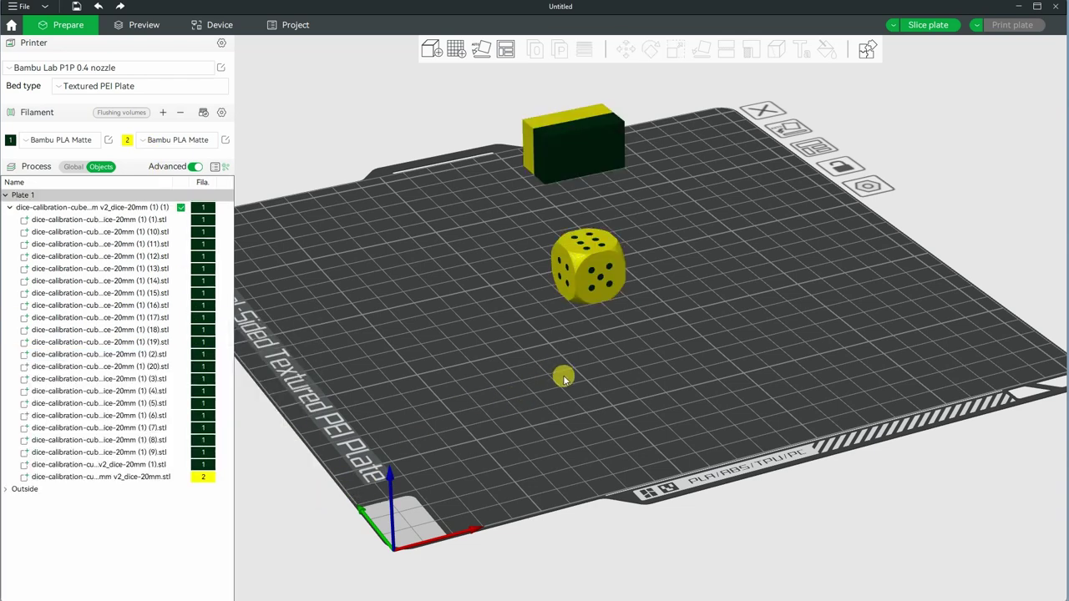
pyautogui.moveTo(556, 375); pyautogui.dragTo(748, 255)
# Slice the plate (about 2h0m, 31.47 g) and begin exporting the G-code
pyautogui.click(931, 26)
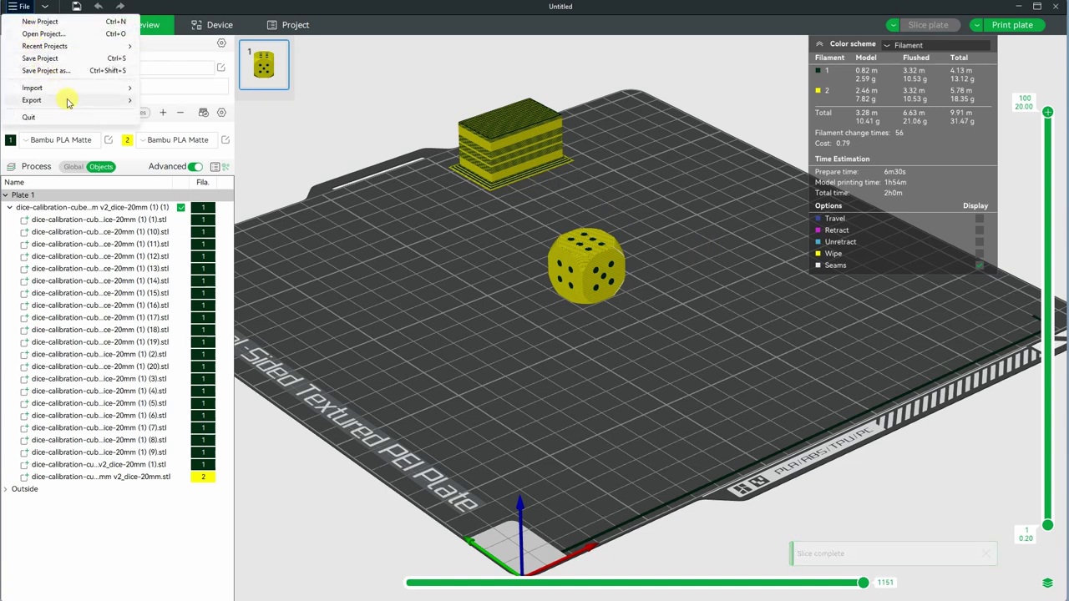
pyautogui.click(182, 148)
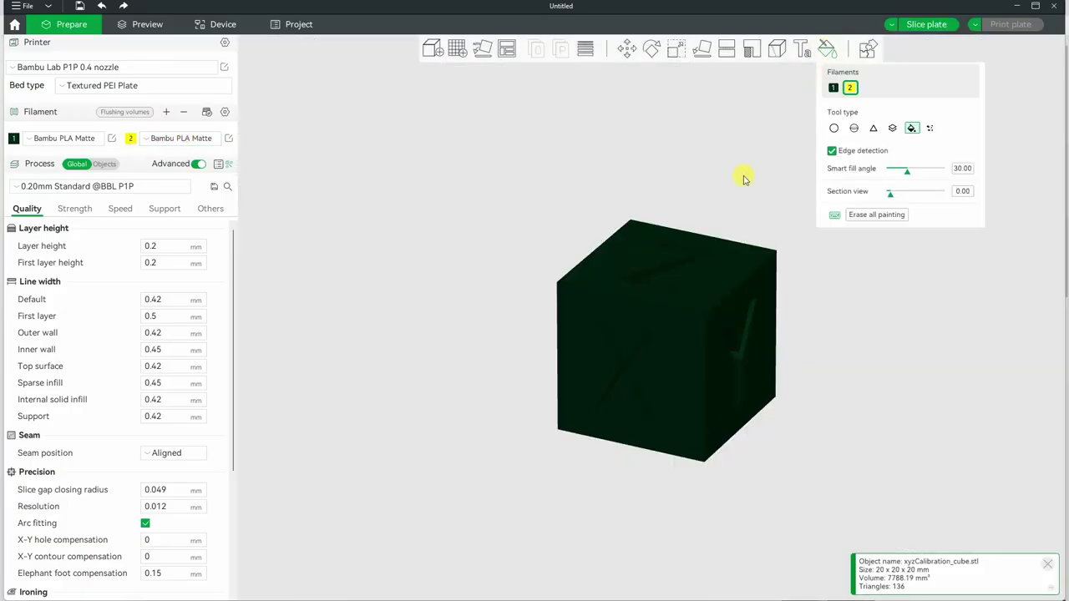
# Orbit the cube and switch the colour painting tool to Fill
pyautogui.moveTo(744, 179)
pyautogui.mouseDown()
pyautogui.moveTo(740, 214)
pyautogui.moveTo(866, 167)
pyautogui.mouseUp()
pyautogui.click(853, 128)
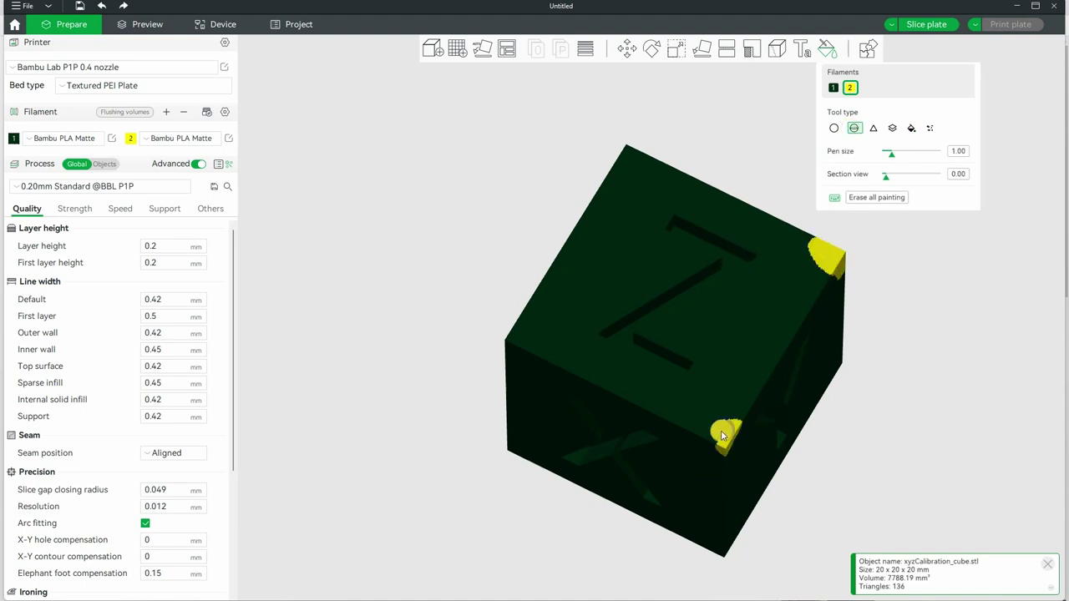
pyautogui.moveTo(860, 480); pyautogui.dragTo(918, 233)
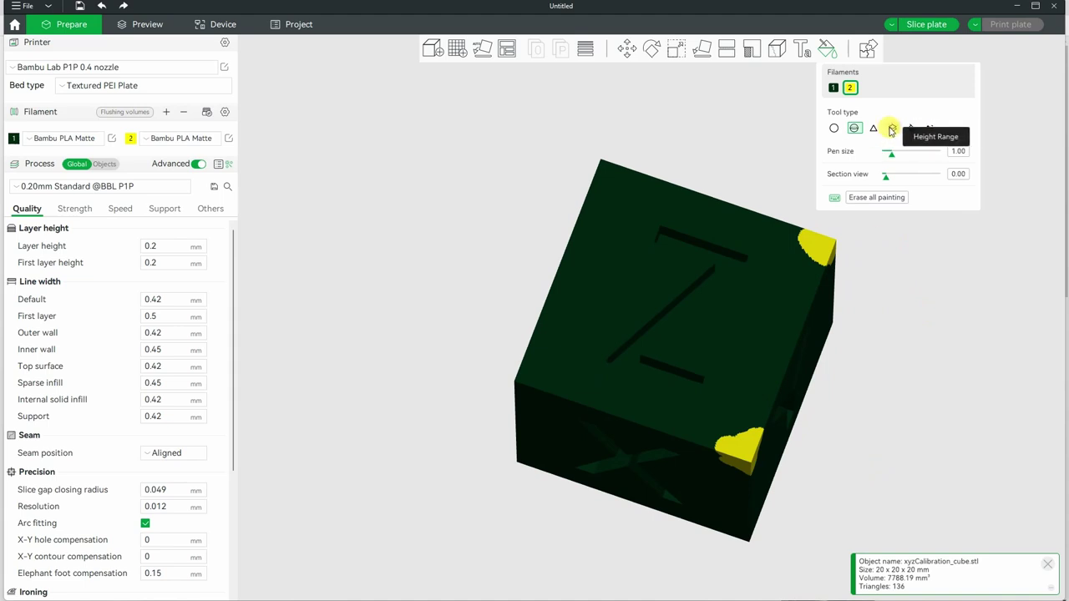
pyautogui.click(910, 127)
# Fill the engraved Z, X and Y letters with yellow filament 2, rotating between faces
pyautogui.click(722, 273)
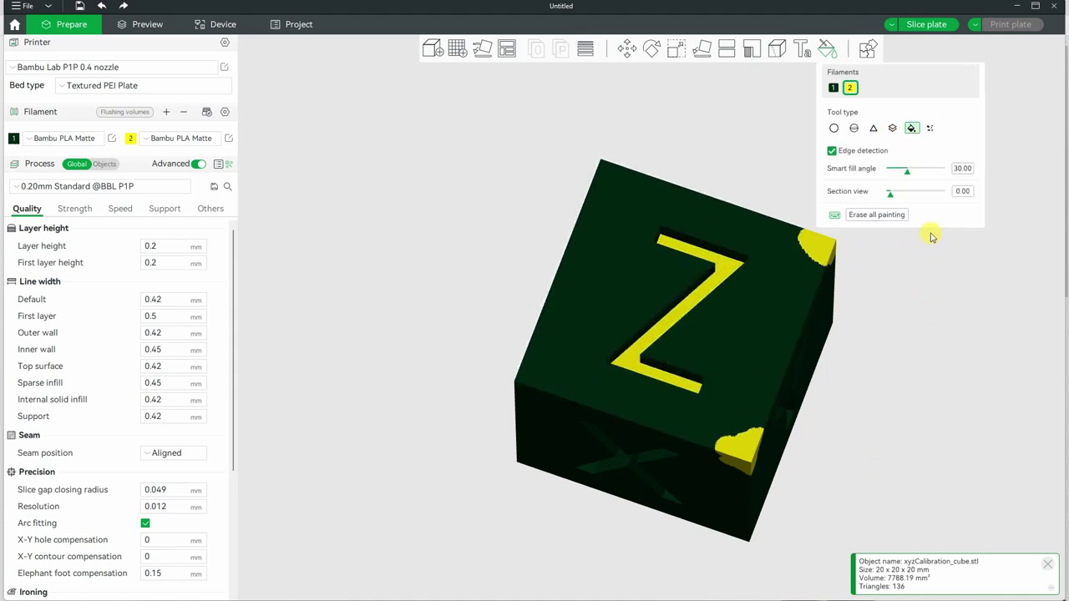
pyautogui.moveTo(906, 401)
pyautogui.mouseDown()
pyautogui.moveTo(880, 420)
pyautogui.moveTo(670, 376)
pyautogui.mouseUp()
pyautogui.click(676, 377)
pyautogui.moveTo(827, 380)
pyautogui.mouseDown()
pyautogui.moveTo(871, 381)
pyautogui.moveTo(699, 380)
pyautogui.mouseUp()
pyautogui.click(700, 380)
# Slice the cube, cut the preview down to layer 50, and tilt the view to look down
pyautogui.click(925, 25)
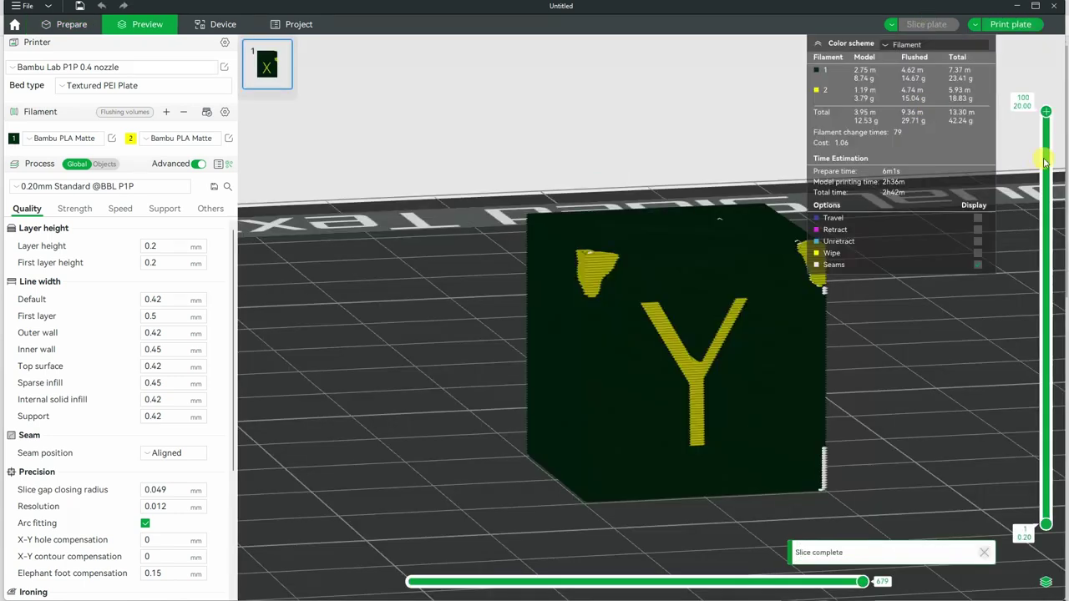
pyautogui.moveTo(1046, 119); pyautogui.dragTo(1045, 315)
pyautogui.moveTo(326, 341); pyautogui.dragTo(528, 325)
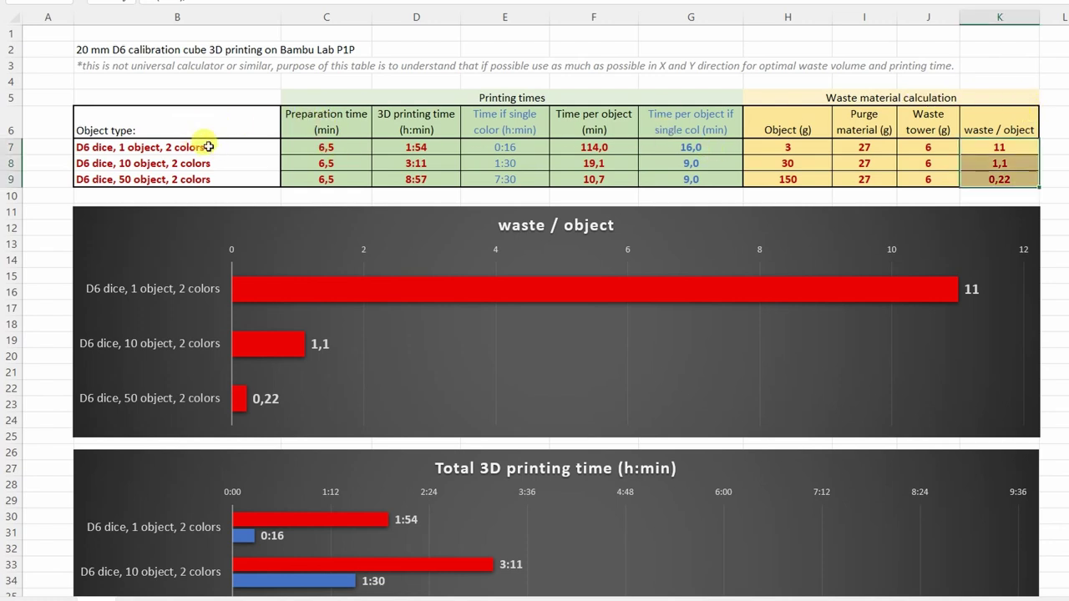
pyautogui.moveTo(171, 146); pyautogui.dragTo(176, 172)
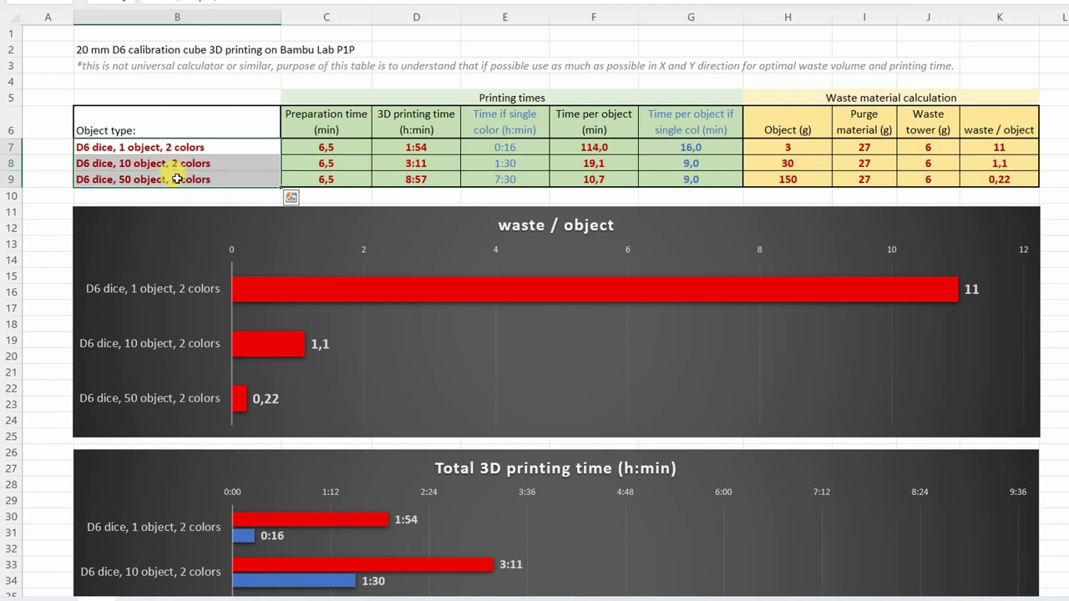
pyautogui.click(147, 163)
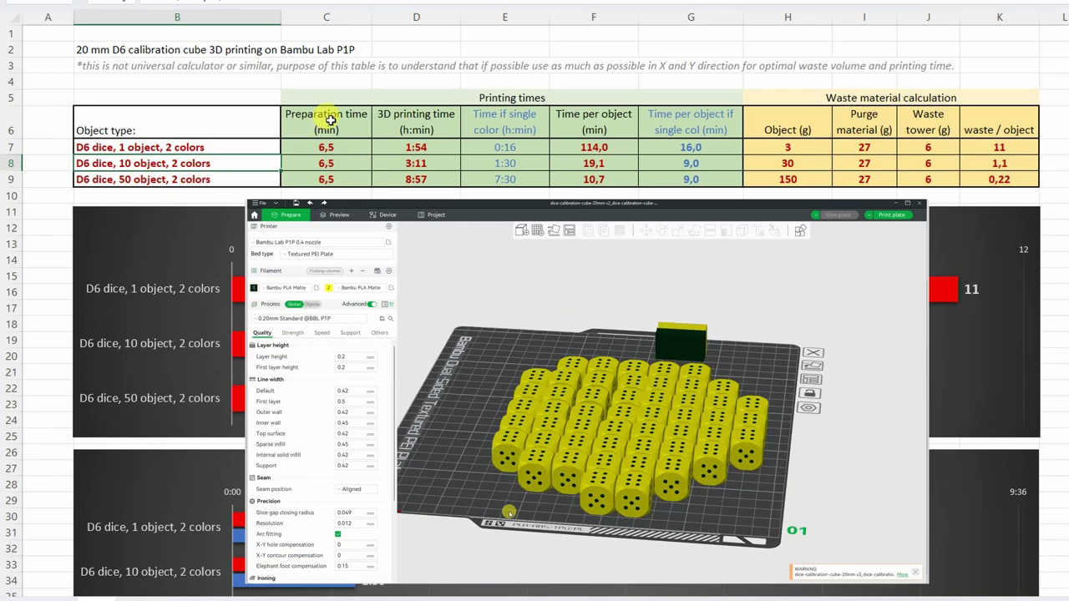
pyautogui.moveTo(327, 148); pyautogui.dragTo(355, 177)
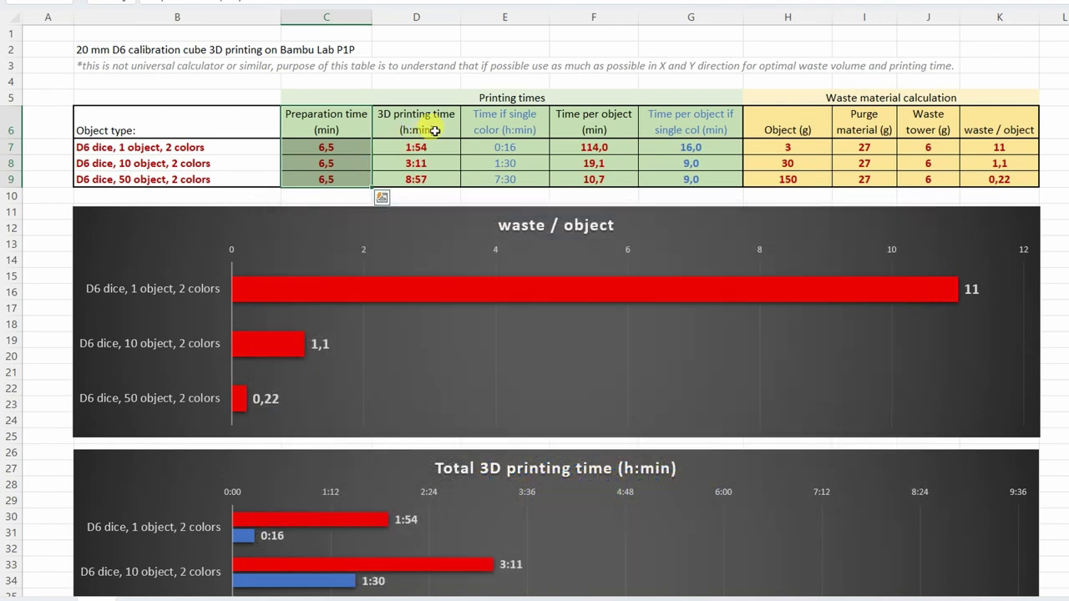
pyautogui.moveTo(414, 143); pyautogui.dragTo(431, 173)
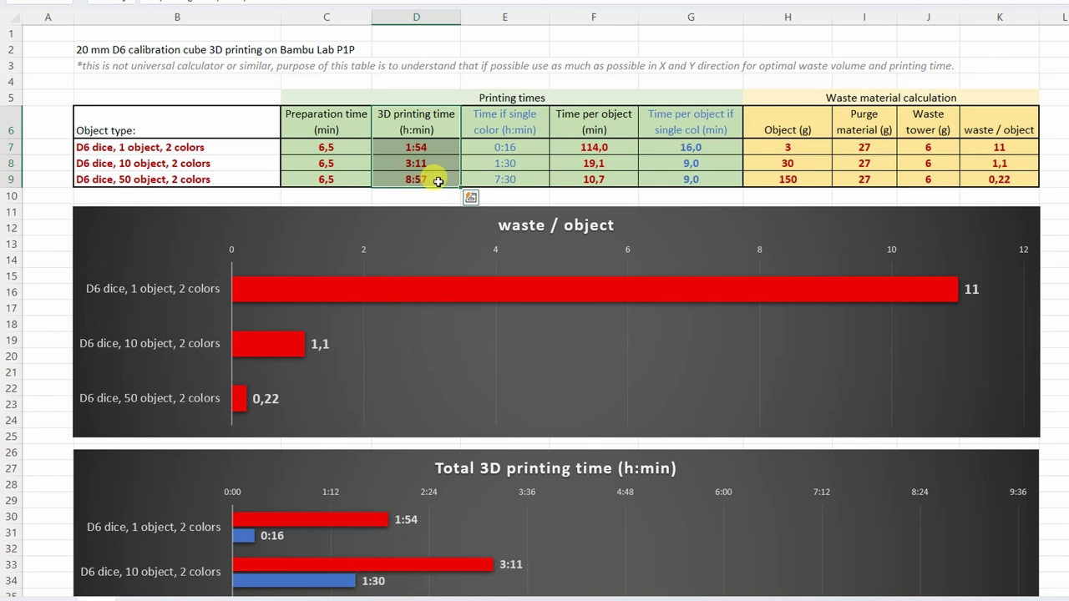
pyautogui.moveTo(511, 143); pyautogui.dragTo(520, 174)
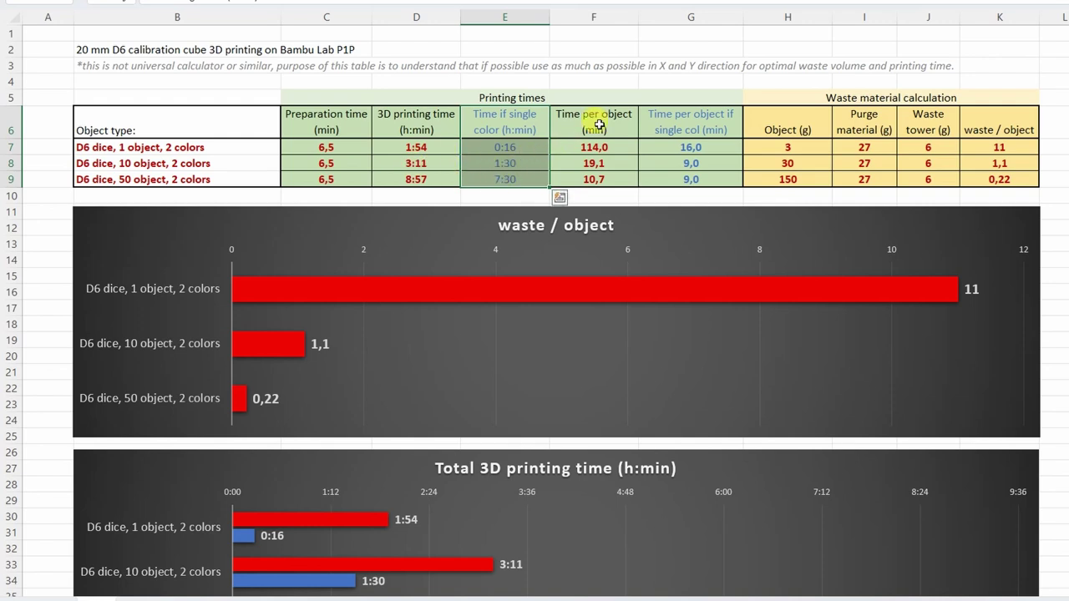
pyautogui.moveTo(595, 147); pyautogui.dragTo(675, 172)
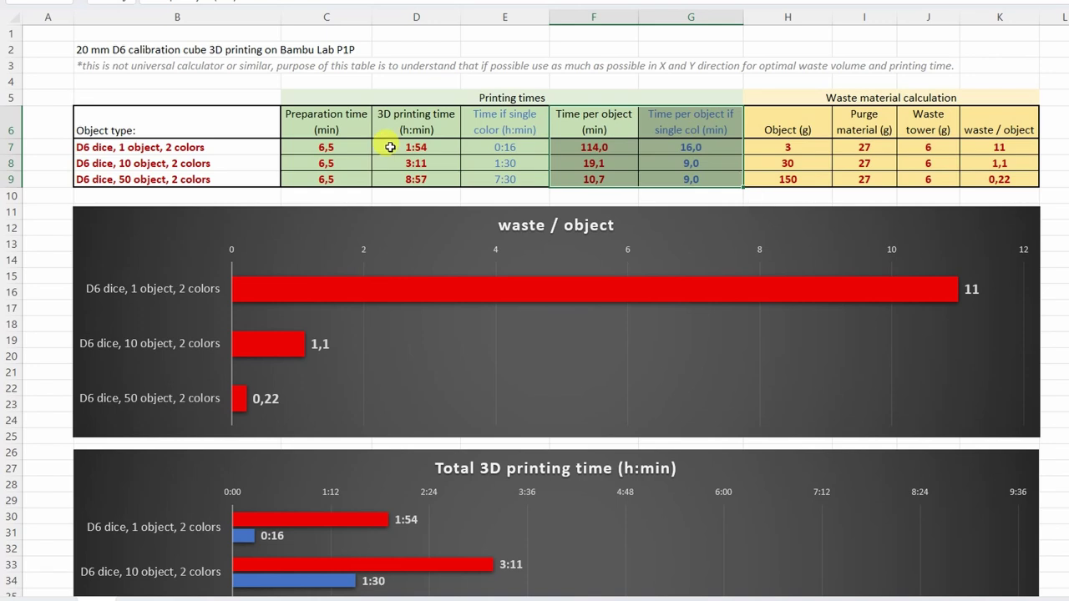
pyautogui.click(420, 162)
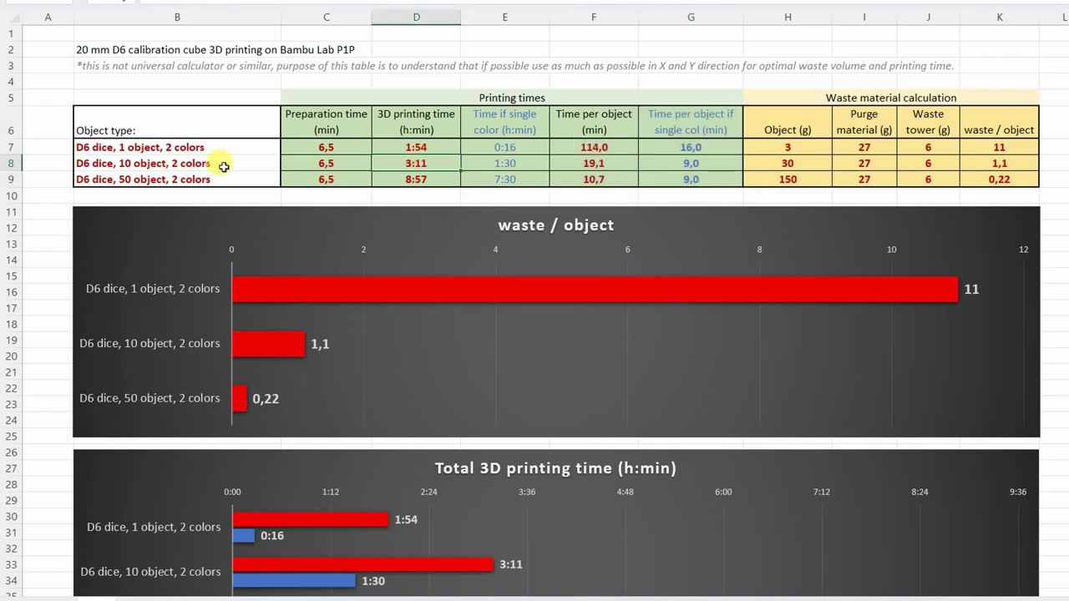
pyautogui.moveTo(590, 142); pyautogui.dragTo(673, 175)
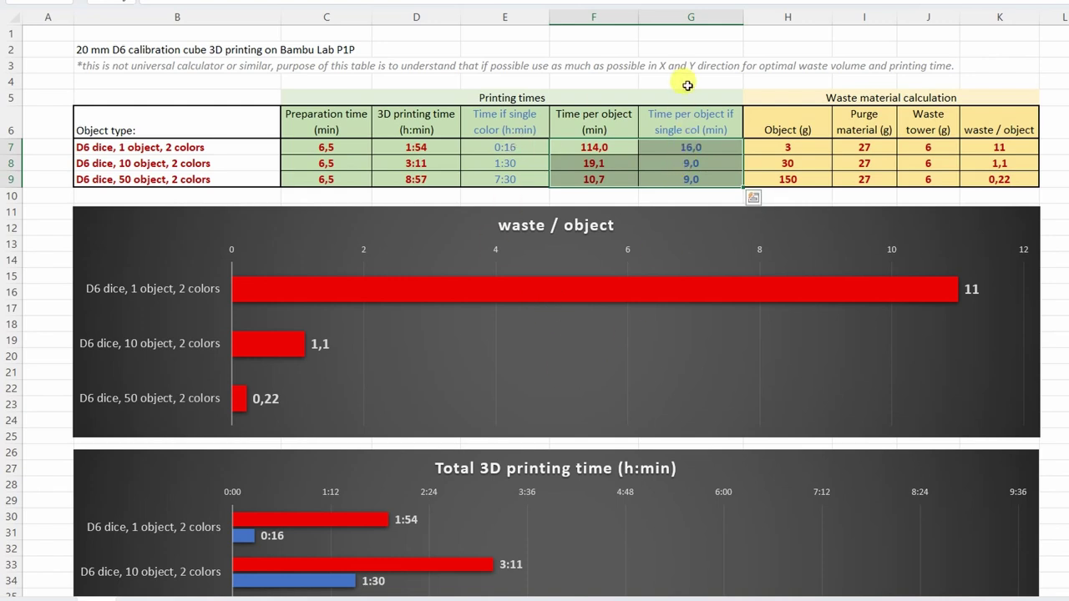
pyautogui.click(694, 116)
pyautogui.moveTo(818, 107); pyautogui.dragTo(831, 175)
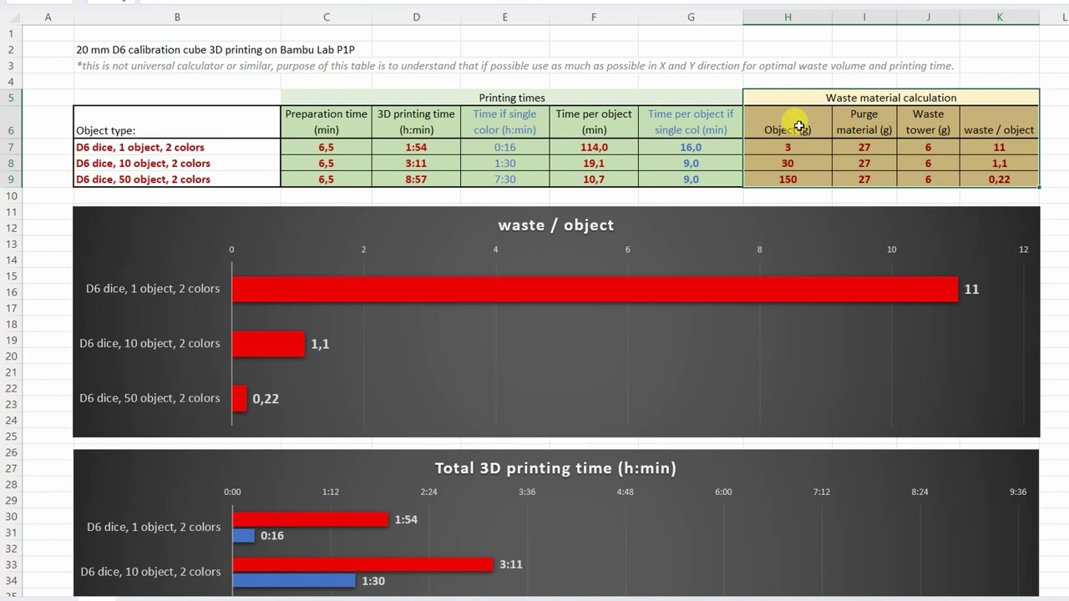
pyautogui.click(799, 126)
pyautogui.click(798, 147)
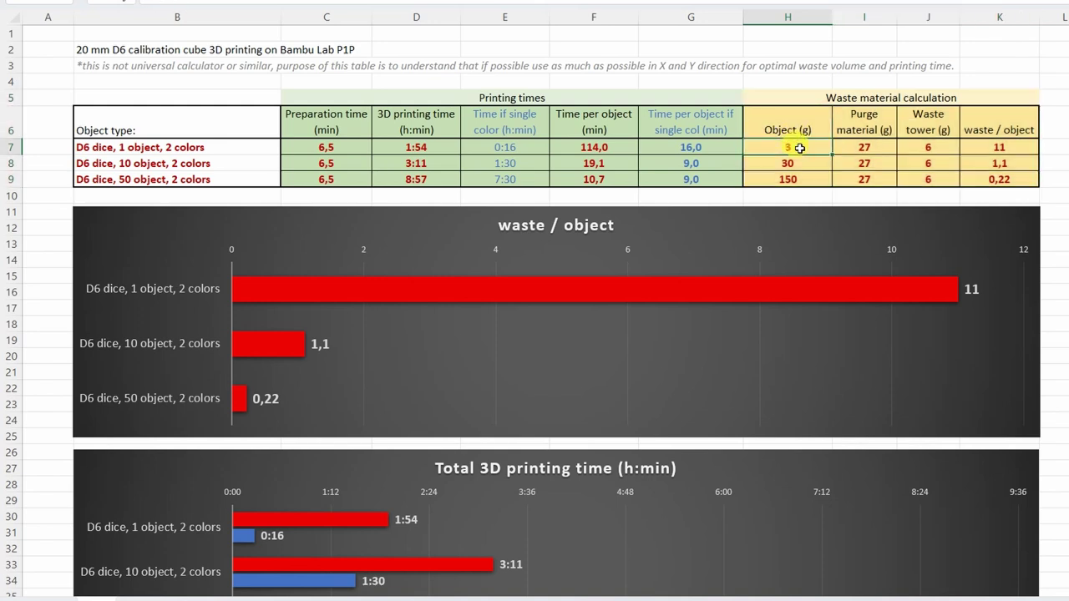
pyautogui.click(801, 165)
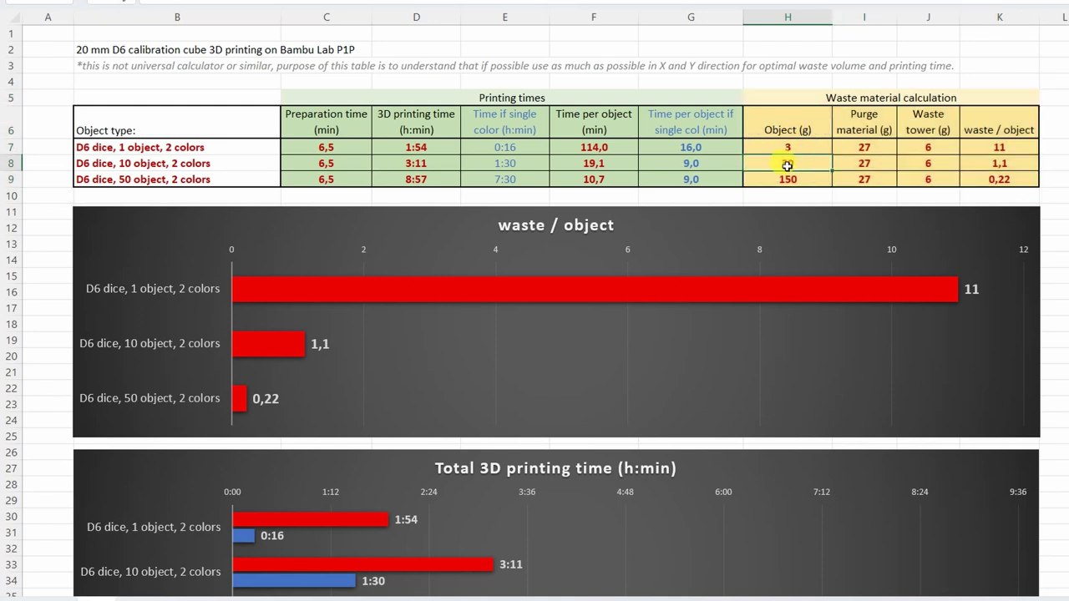
pyautogui.moveTo(865, 147); pyautogui.dragTo(867, 177)
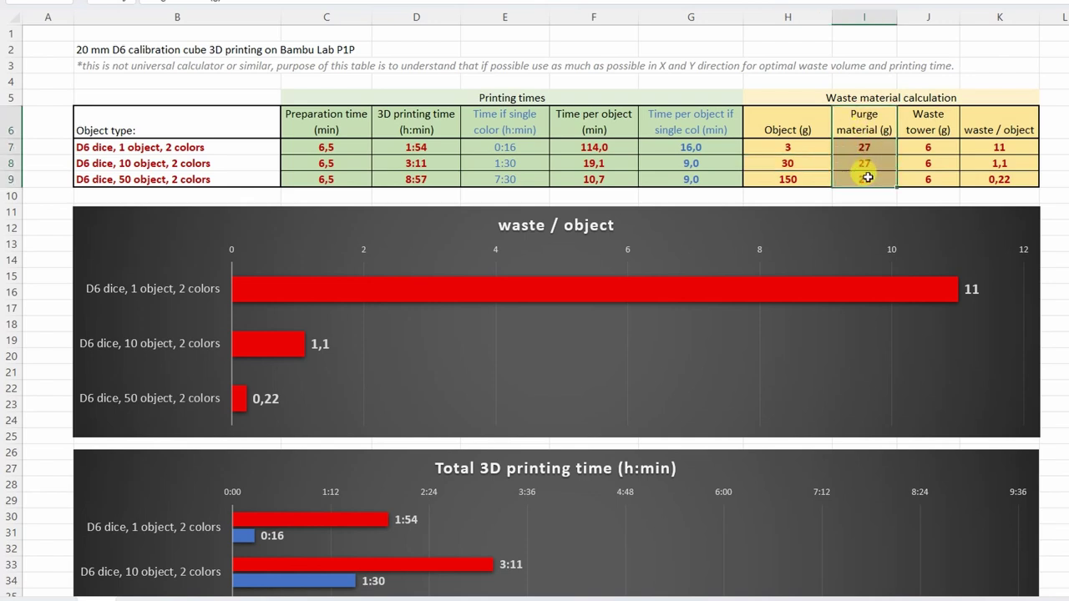
pyautogui.moveTo(927, 147); pyautogui.dragTo(928, 178)
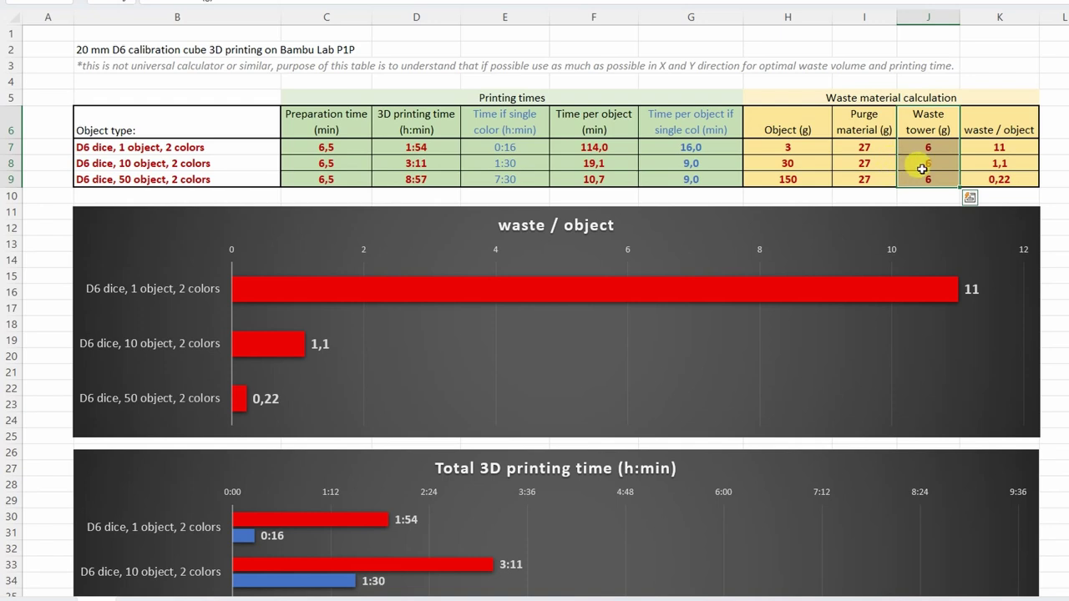
pyautogui.moveTo(1000, 148); pyautogui.dragTo(1002, 168)
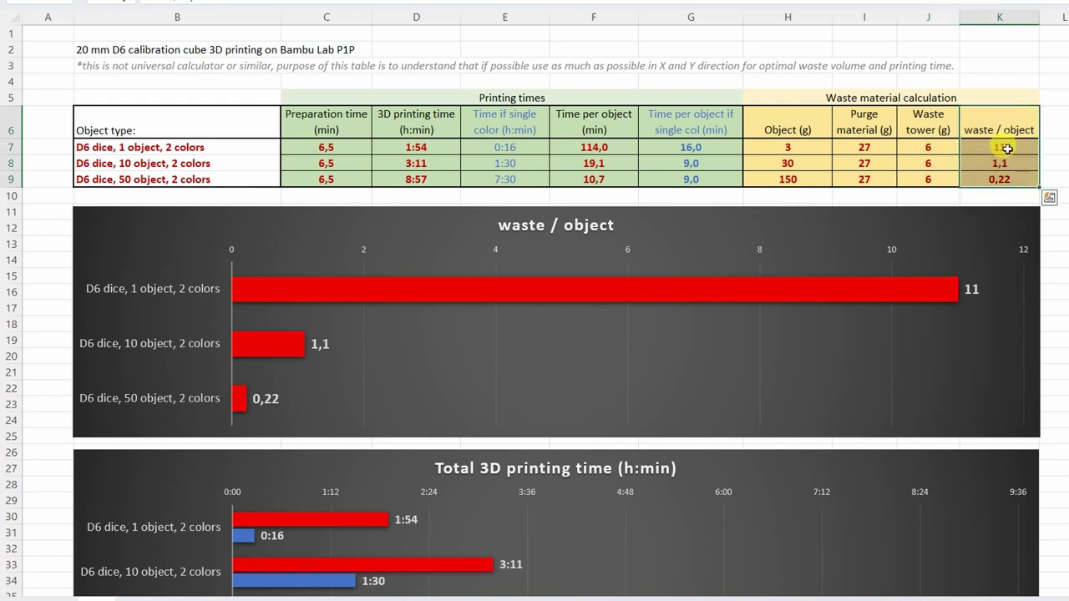
pyautogui.click(1007, 148)
pyautogui.moveTo(999, 148); pyautogui.dragTo(1000, 179)
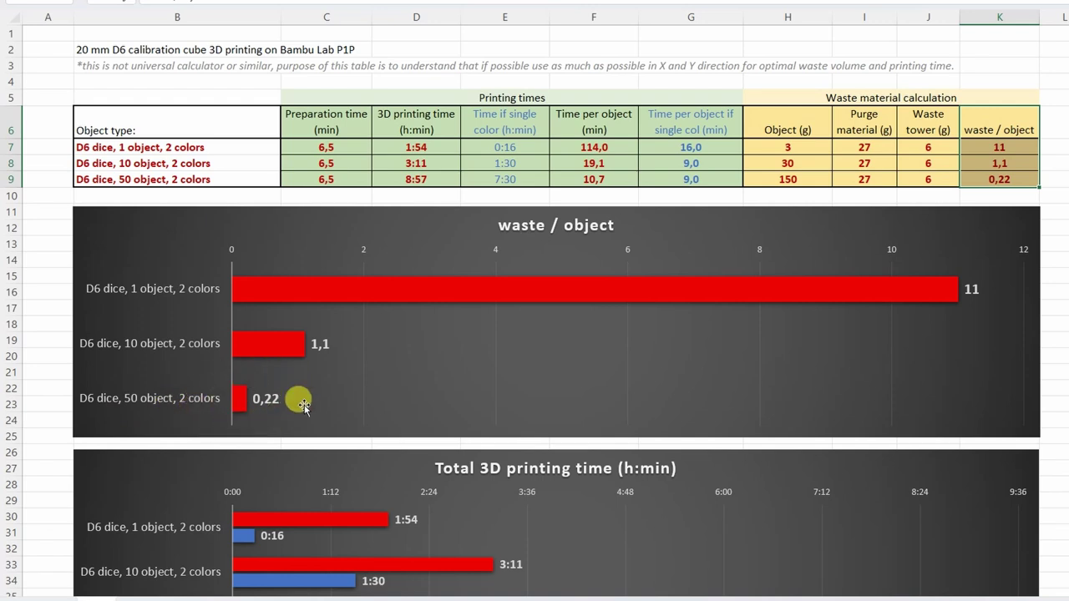
# Scroll down to the Printing time per object chart and read its bar data labels
pyautogui.scroll(-4, 332, 307)
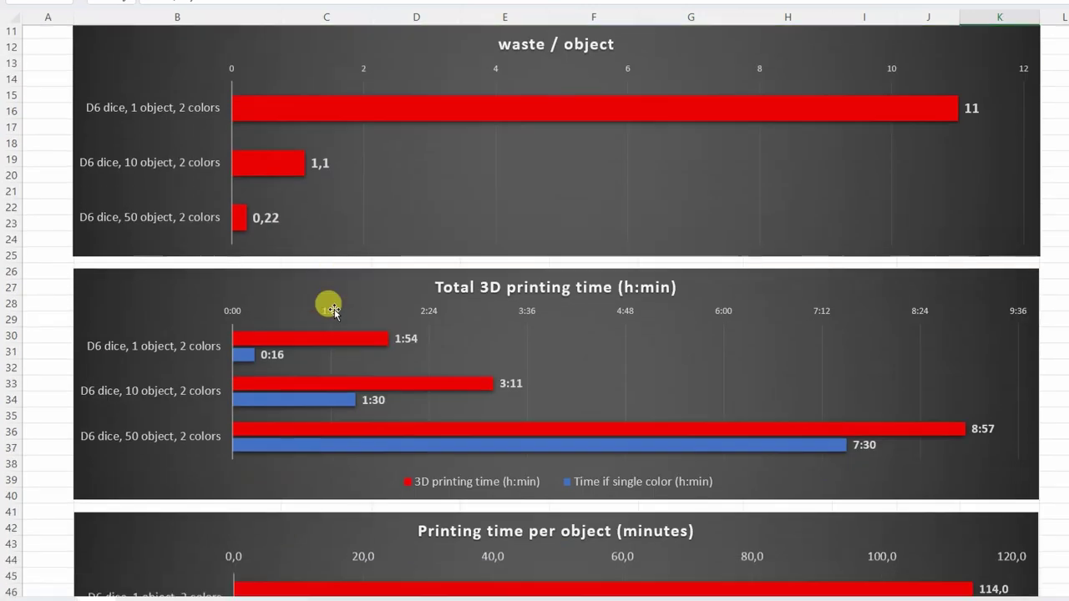
pyautogui.scroll(-4, 332, 307)
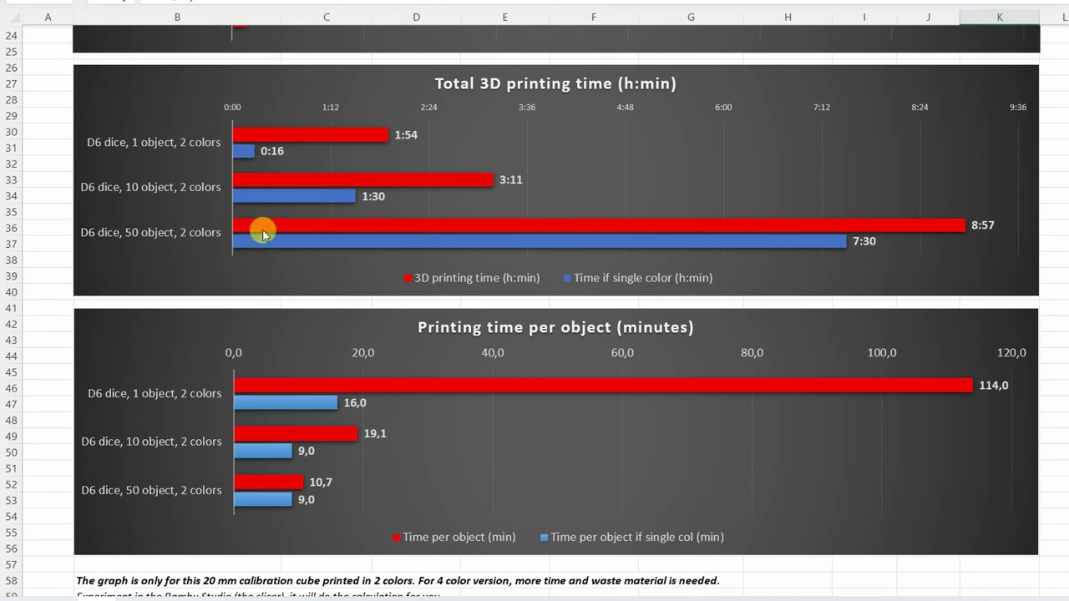
pyautogui.moveTo(268, 243)
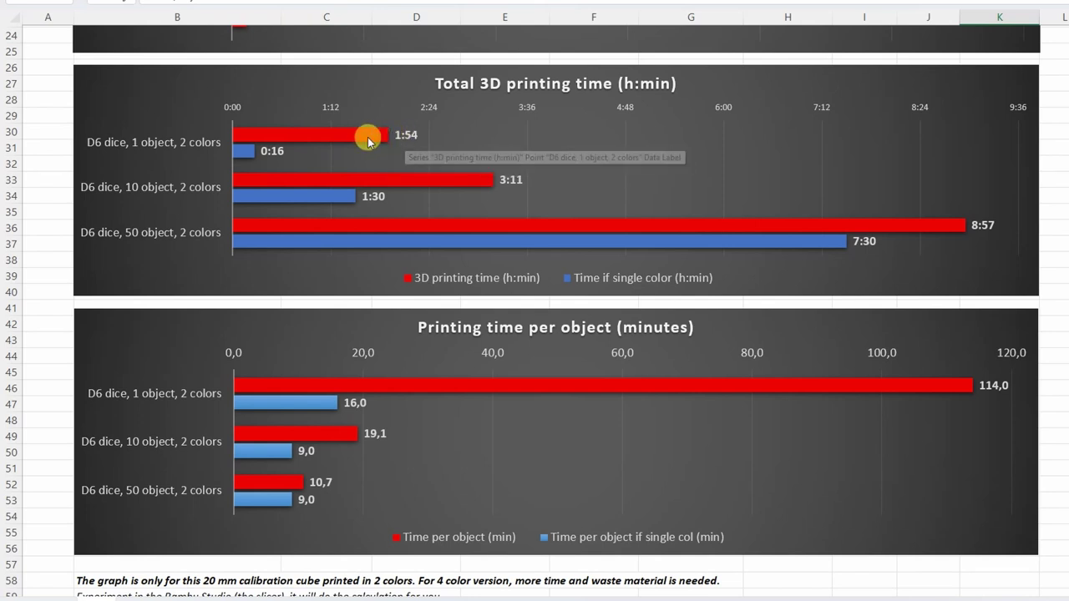
pyautogui.moveTo(371, 141)
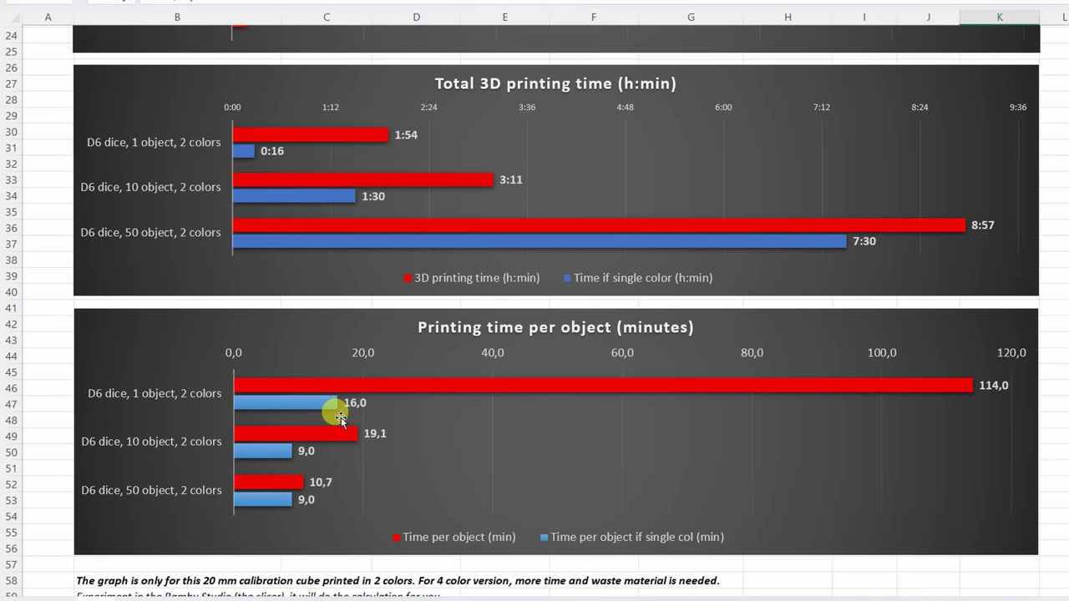
# Select the three penguin part STLs in Total Commander and drop them onto the build plate
pyautogui.scroll(-2, 415, 432)
pyautogui.click(277, 517)
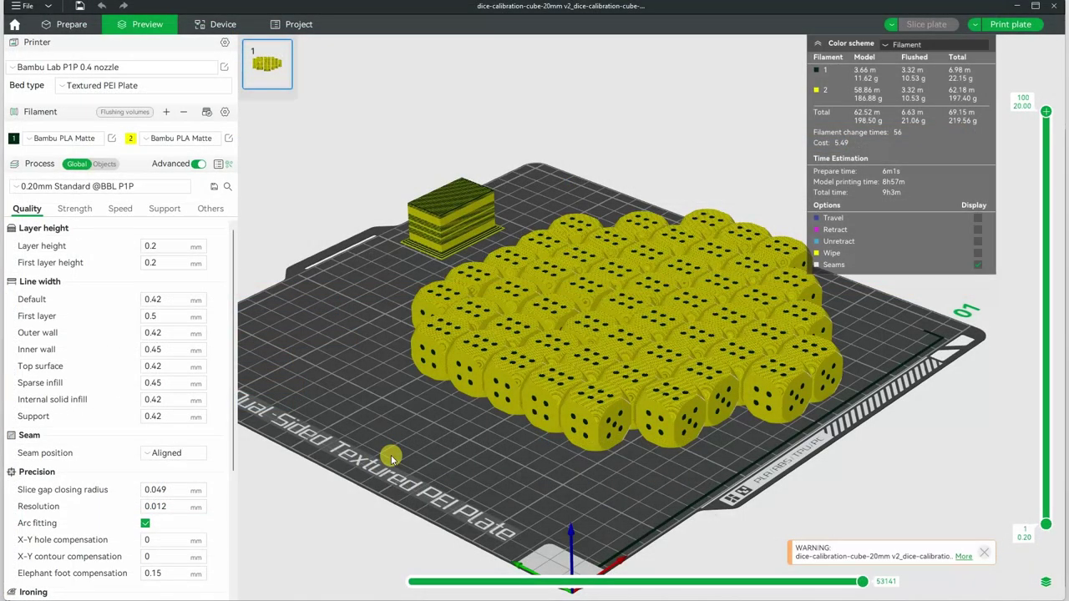
pyautogui.moveTo(389, 459); pyautogui.dragTo(357, 448)
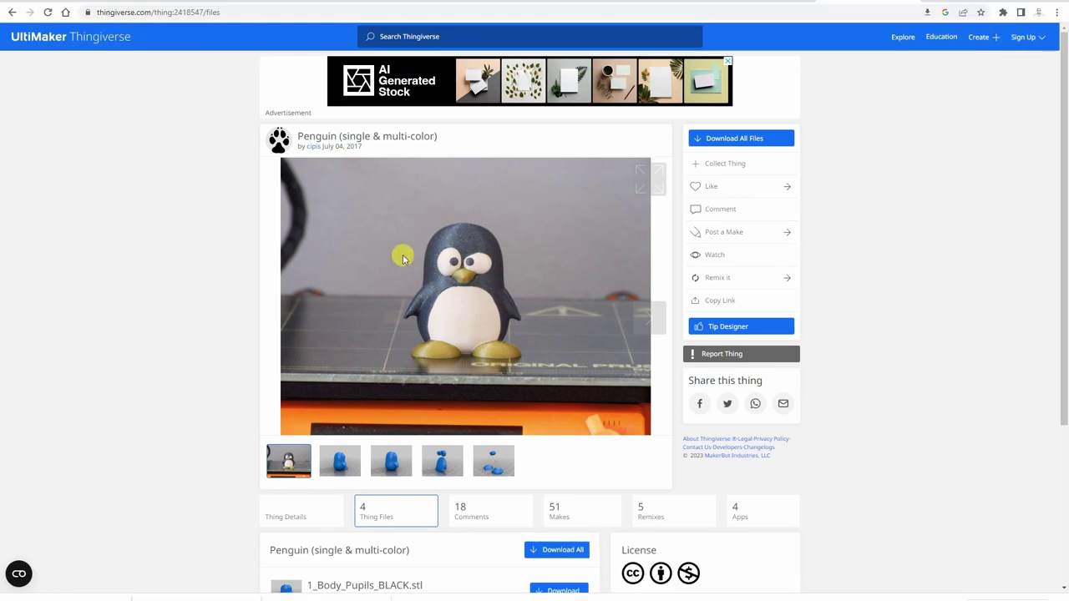
pyautogui.scroll(-3, 404, 259)
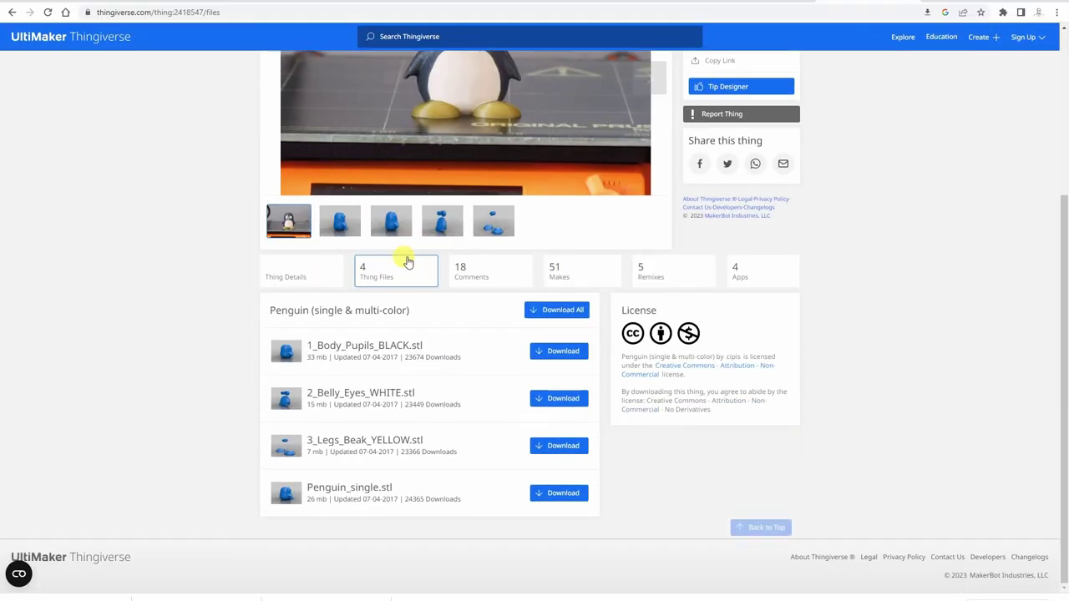
pyautogui.moveTo(280, 335); pyautogui.dragTo(475, 444)
pyautogui.click(482, 447)
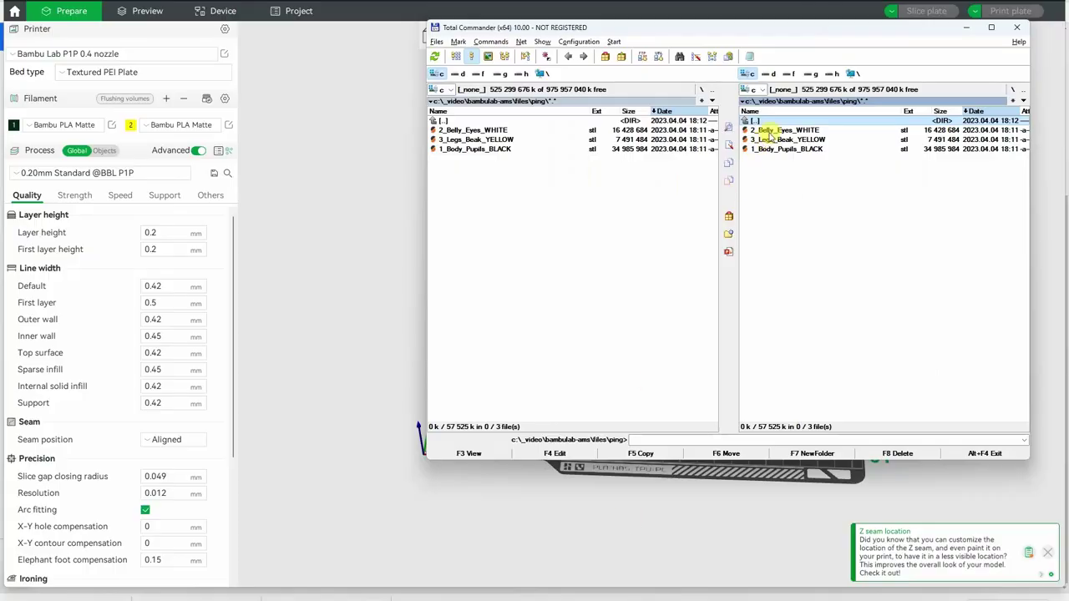
pyautogui.click(764, 132)
pyautogui.keyDown('shift'); pyautogui.click(764, 149); pyautogui.keyUp('shift')
pyautogui.moveTo(764, 140); pyautogui.dragTo(359, 329)
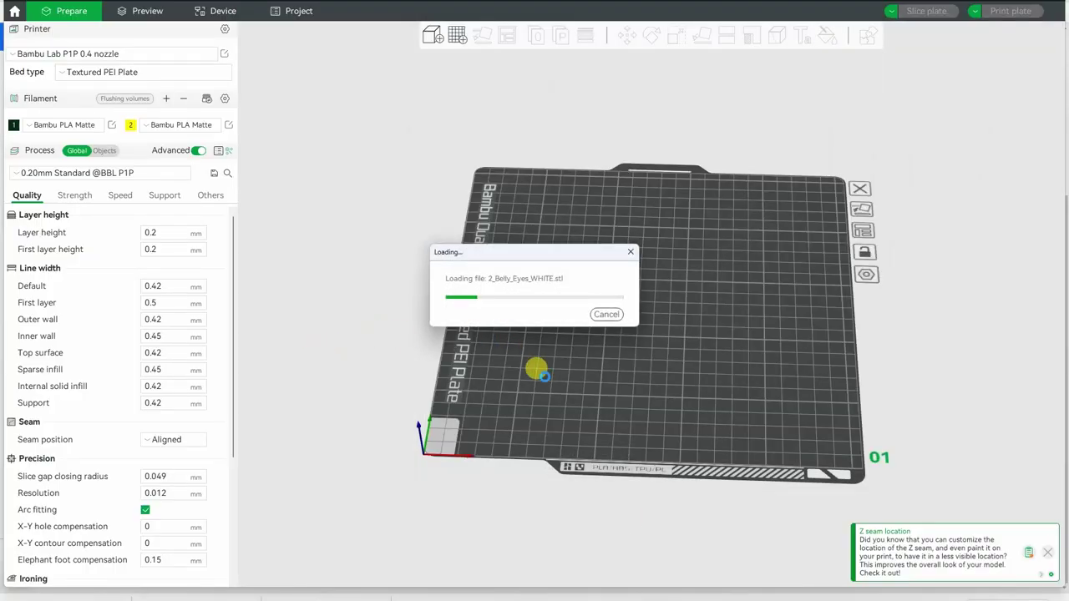
# Load the three penguin parts as one multi-part object
pyautogui.click(595, 327)
pyautogui.moveTo(610, 406); pyautogui.dragTo(582, 407)
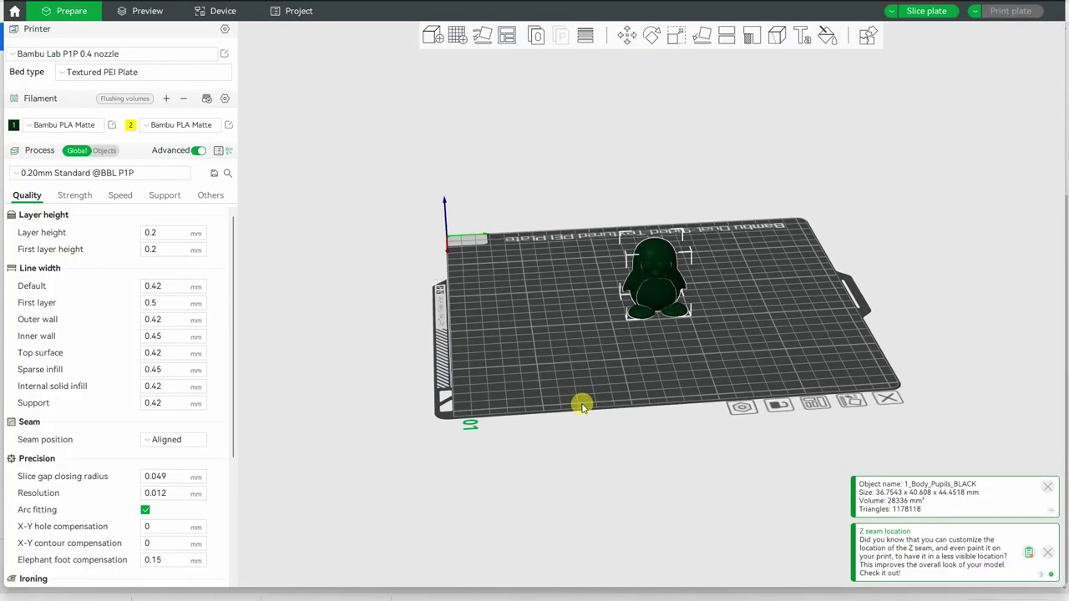
pyautogui.scroll(5, 582, 407)
pyautogui.scroll(-1, 506, 374)
# Add filament 3 set to black and change filament 1 to white
pyautogui.click(166, 98)
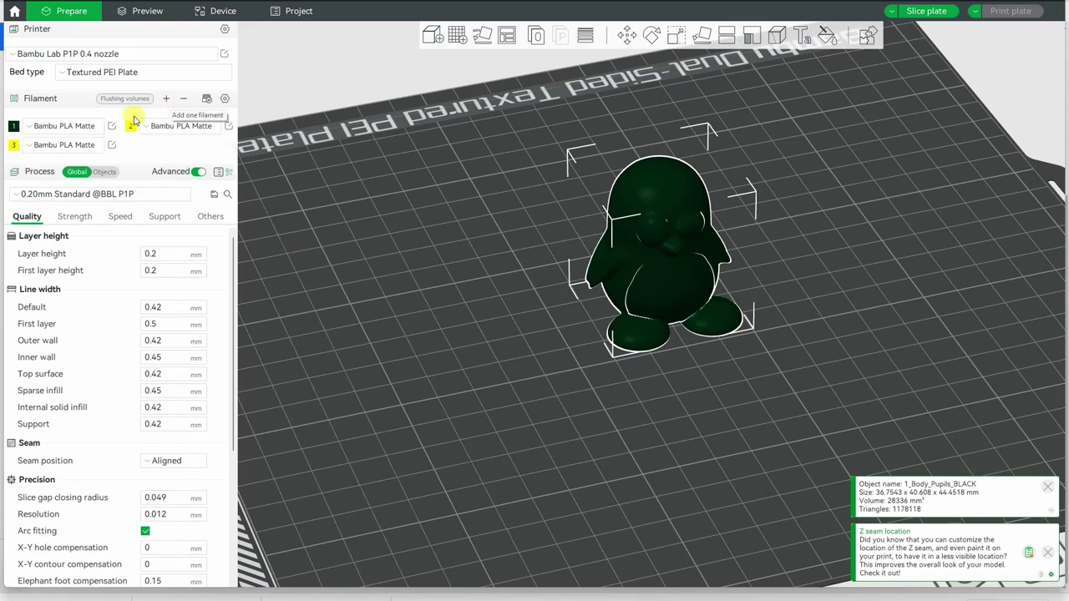
pyautogui.click(14, 145)
pyautogui.click(21, 80)
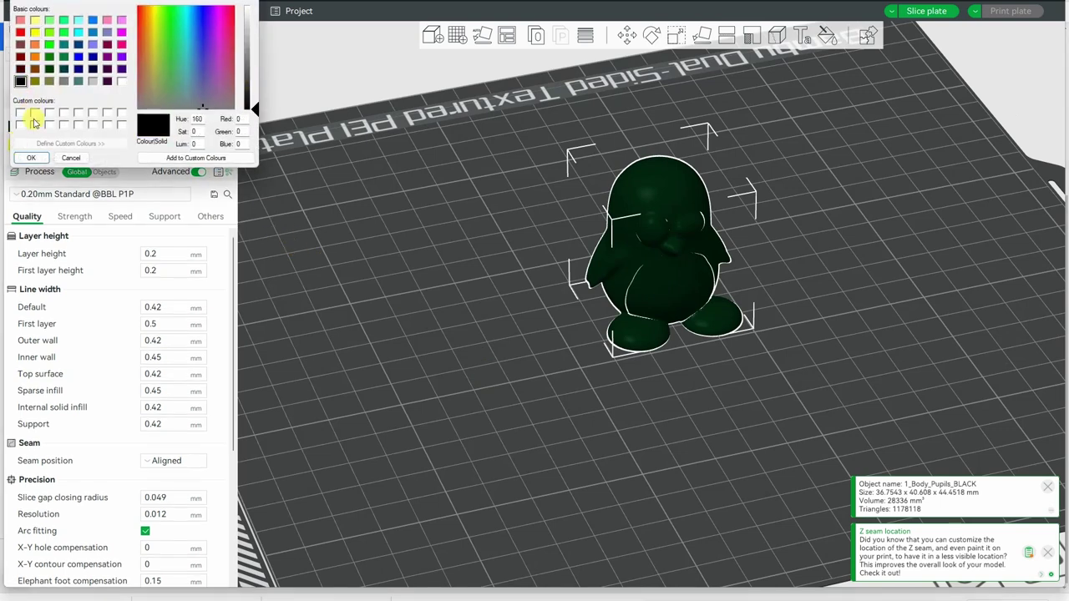
pyautogui.click(31, 158)
pyautogui.click(14, 125)
pyautogui.click(106, 83)
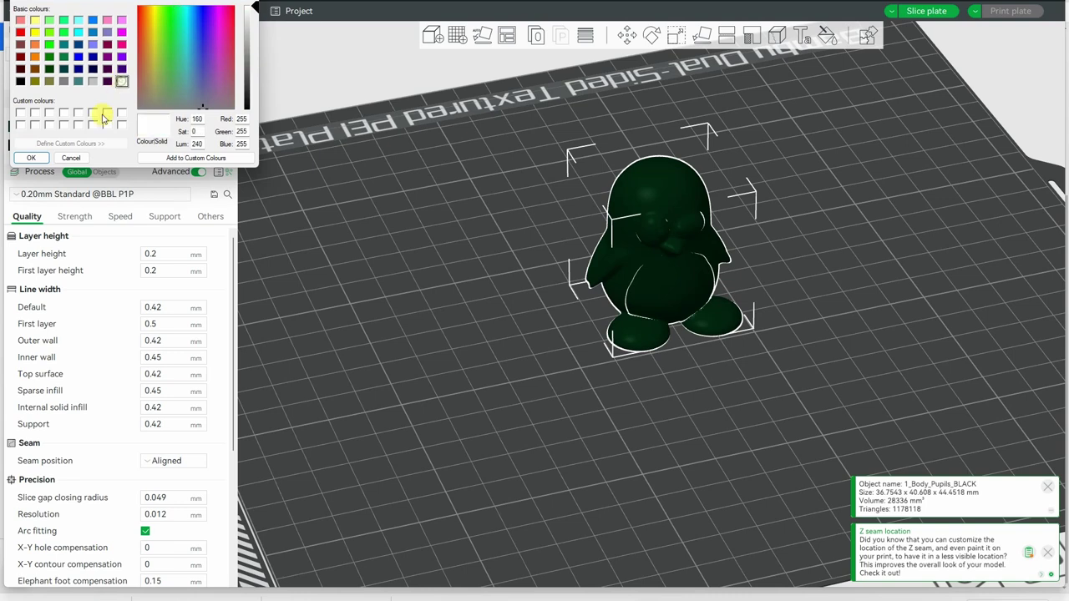
pyautogui.click(31, 158)
# Assign filament 3 to the body and pupils part and filament 2 to the legs and beak
pyautogui.click(481, 386)
pyautogui.press('3')
pyautogui.press('0')
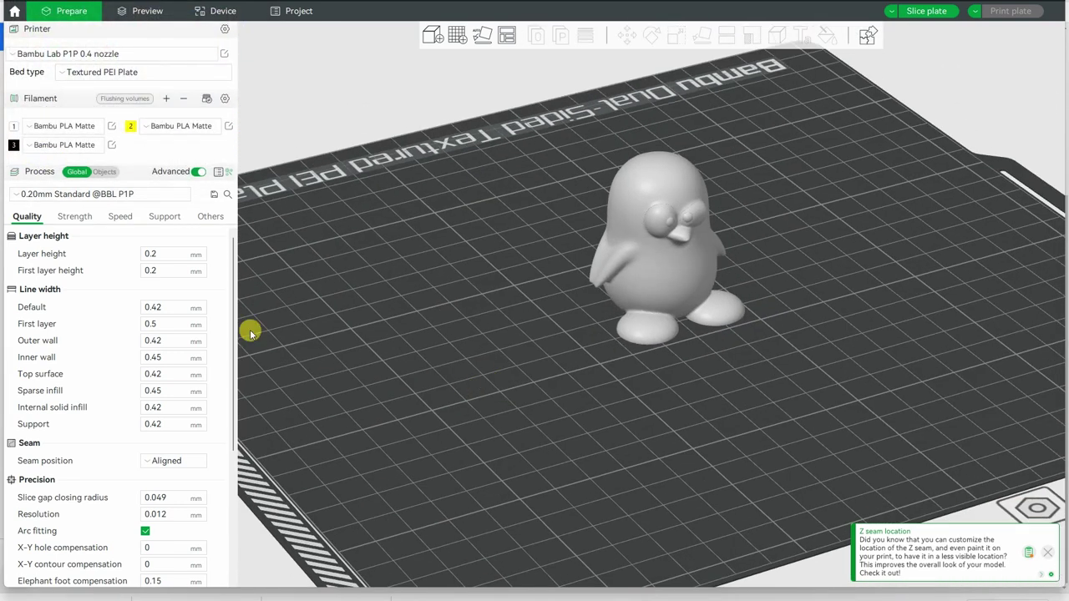
pyautogui.click(104, 171)
pyautogui.click(70, 227)
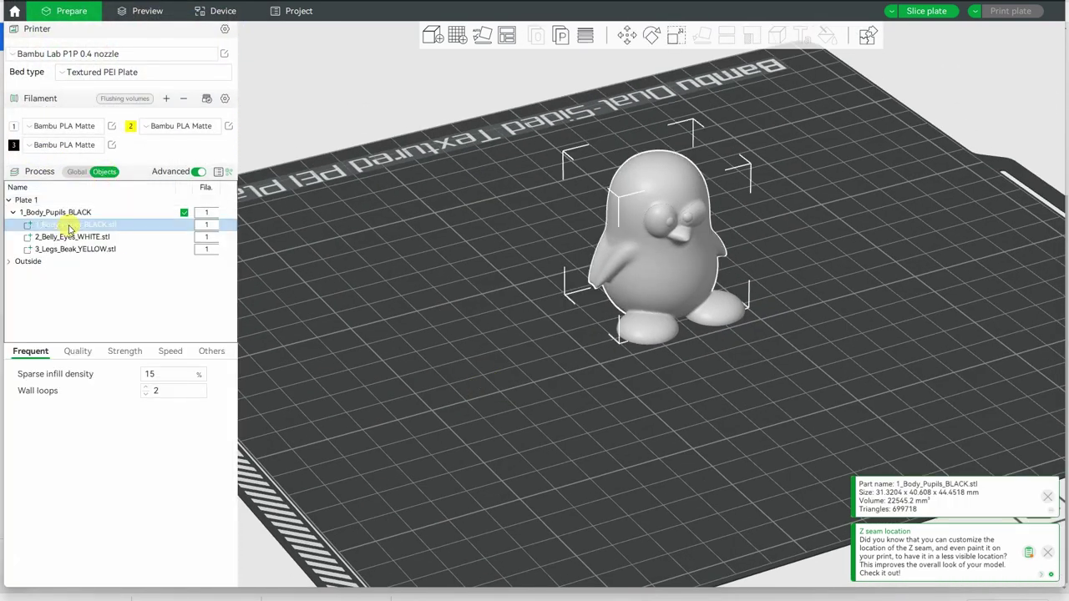
pyautogui.rightClick(201, 228)
pyautogui.moveTo(275, 381)
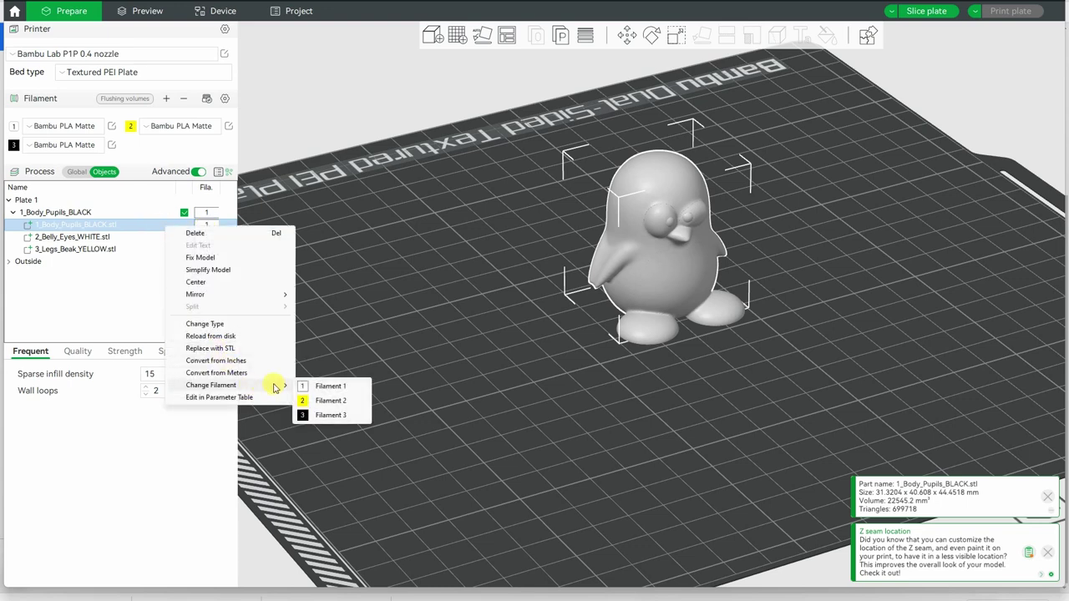
pyautogui.click(310, 411)
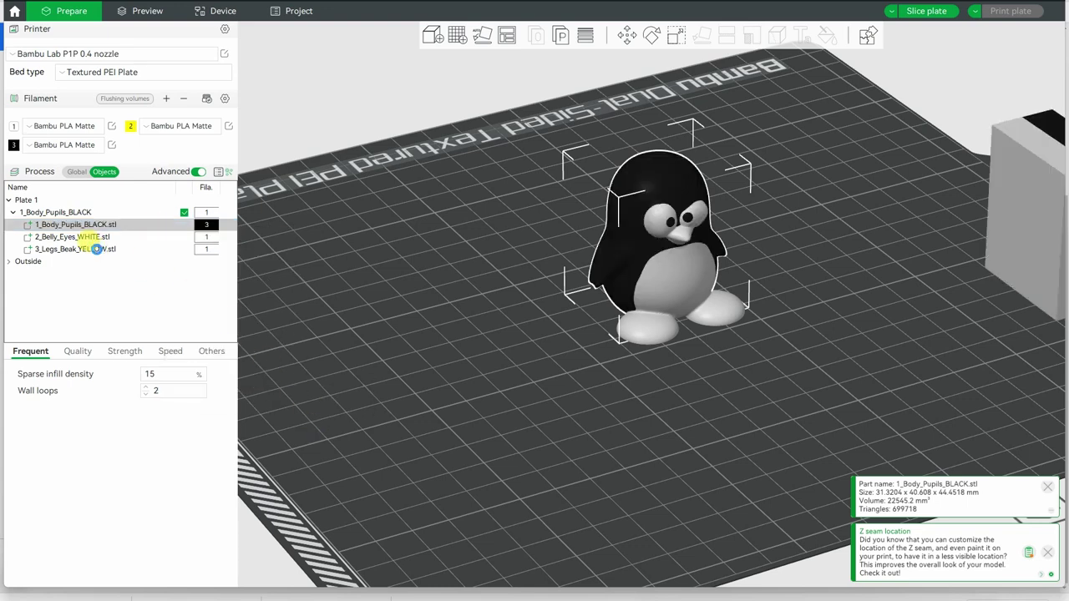
pyautogui.rightClick(96, 249)
pyautogui.moveTo(198, 408)
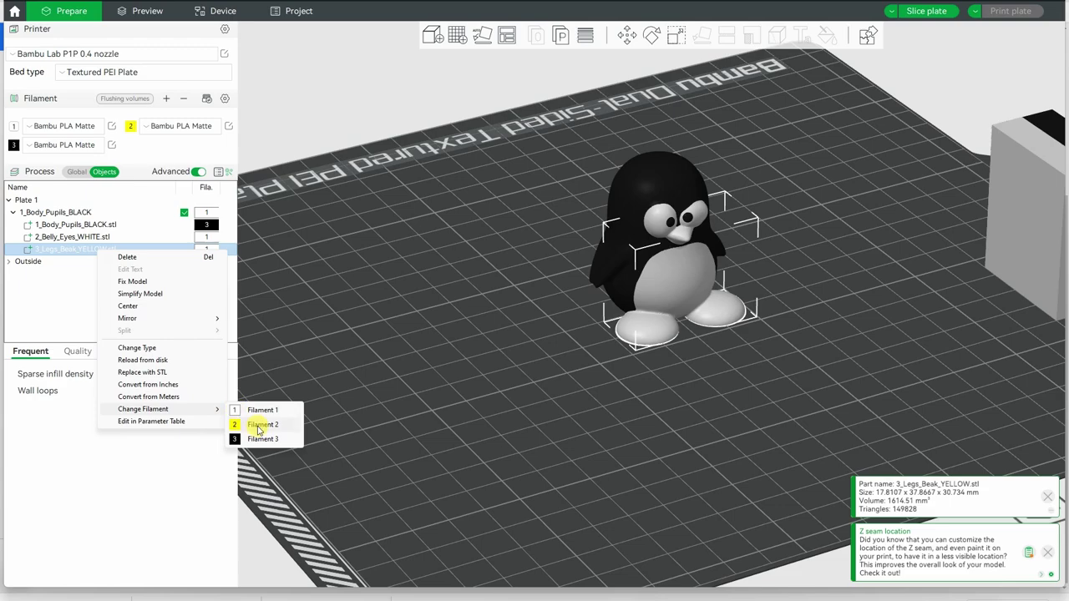
pyautogui.click(260, 425)
pyautogui.moveTo(468, 398); pyautogui.dragTo(842, 337)
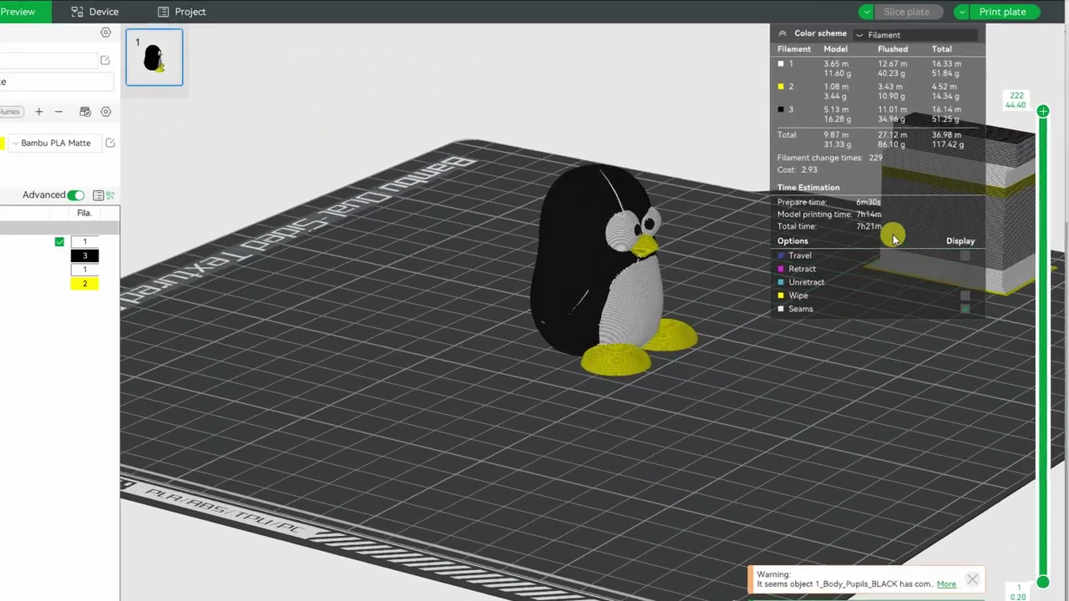